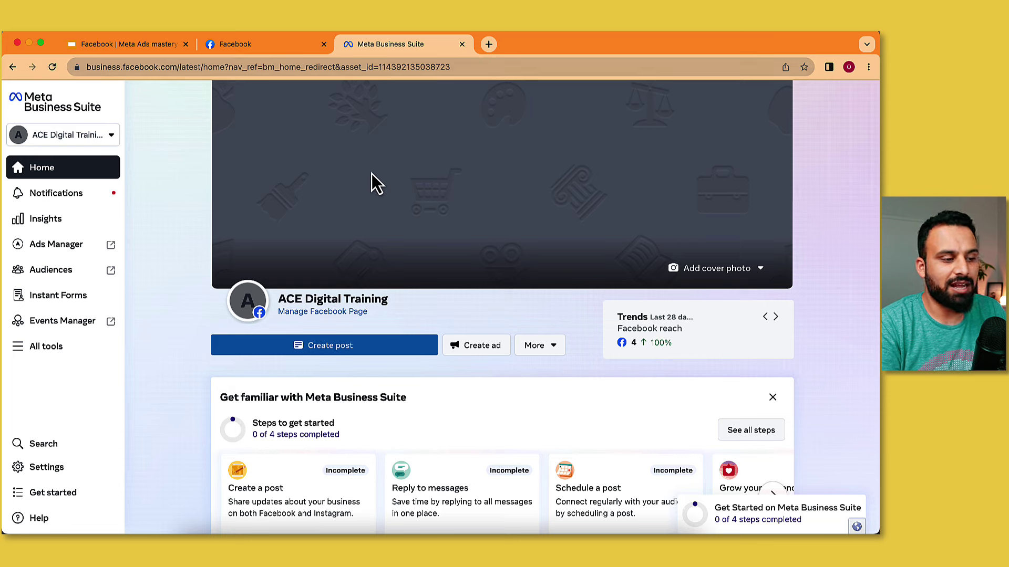
{"action": "left_click", "coordinate": [165, 67]}
{"action": "double_click", "coordinate": [145, 68]}
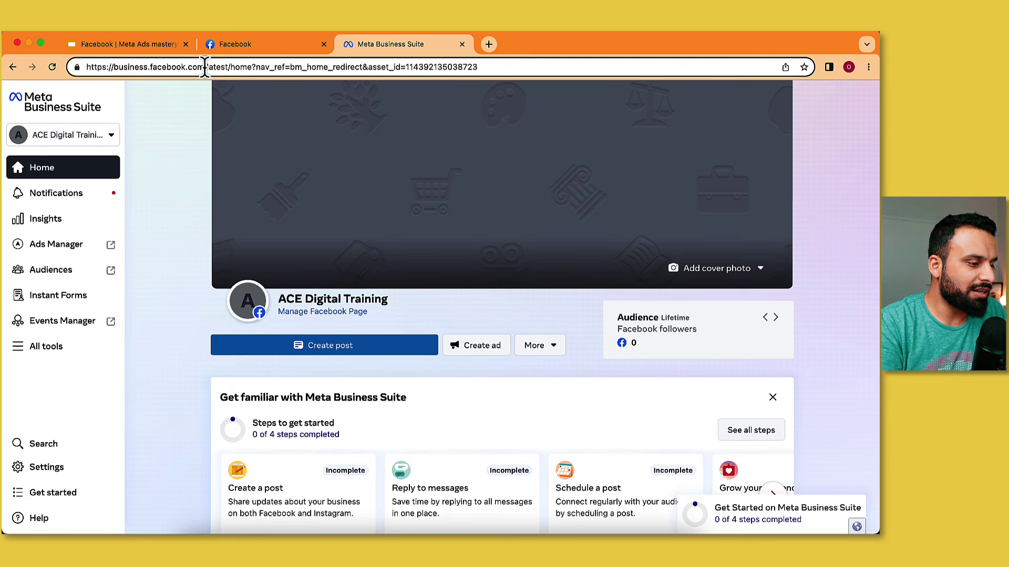
{"action": "left_click_drag", "start_coordinate": [207, 67], "coordinate": [530, 71]}
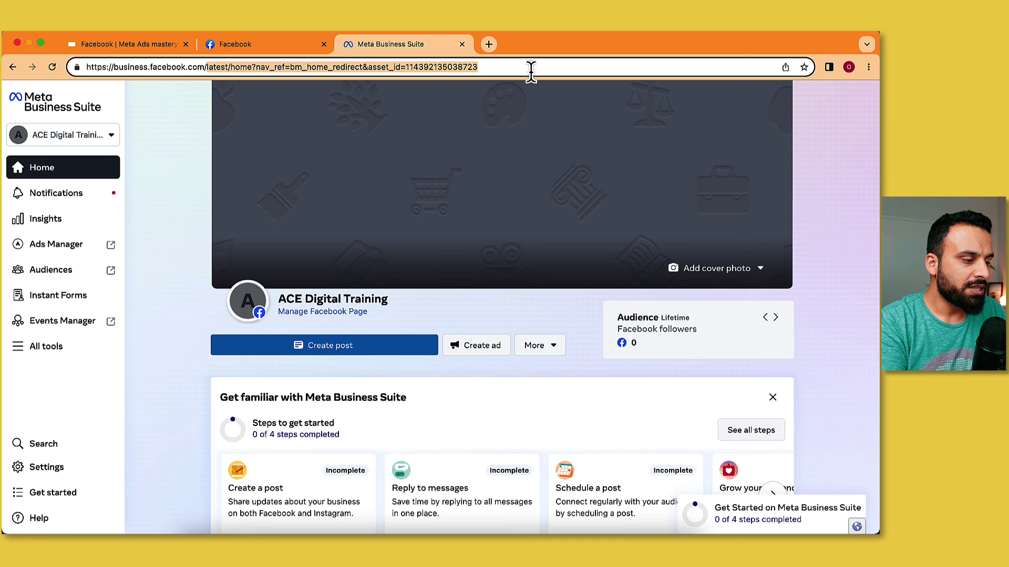
{"action": "key", "text": "BackSpace"}
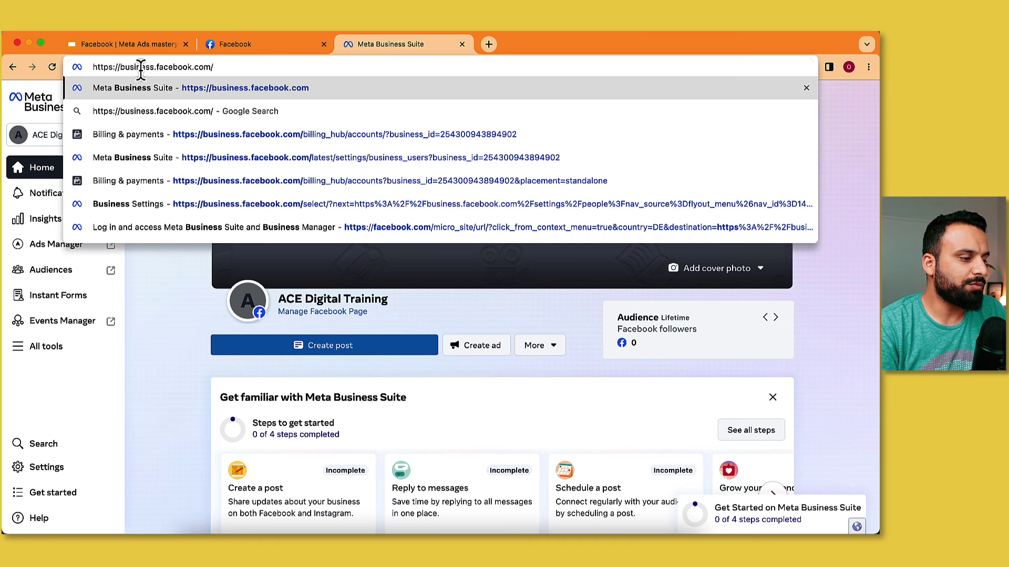
{"action": "key", "text": "Return"}
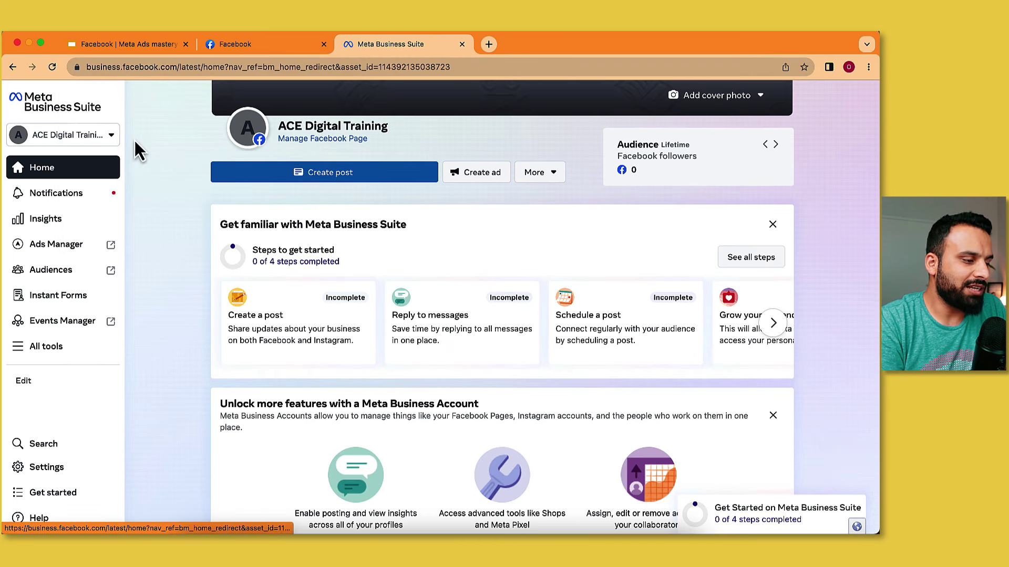
Open the settings of the SWRA // Business Manager business account
{"action": "left_click", "coordinate": [109, 136]}
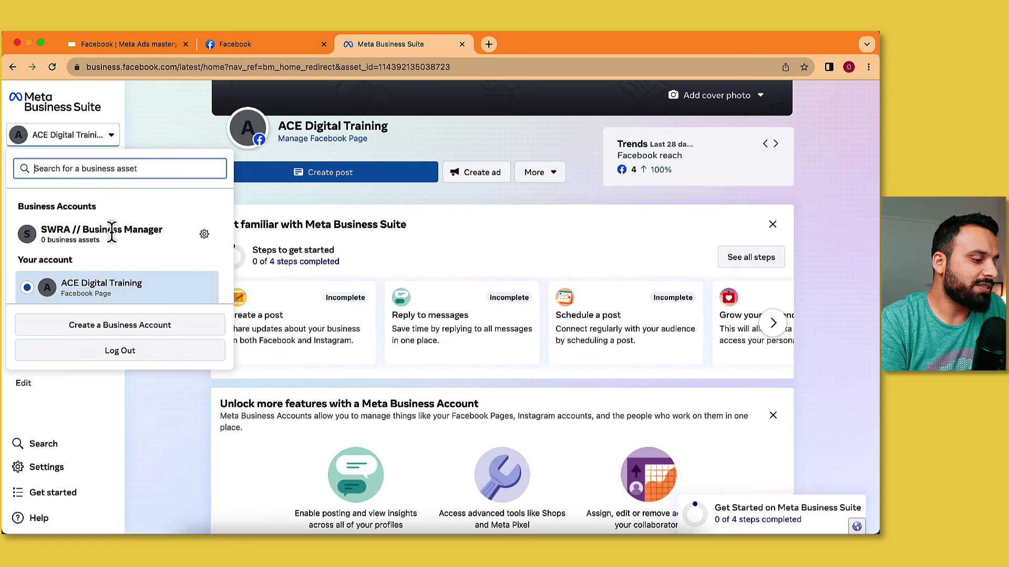
{"action": "left_click", "coordinate": [204, 235]}
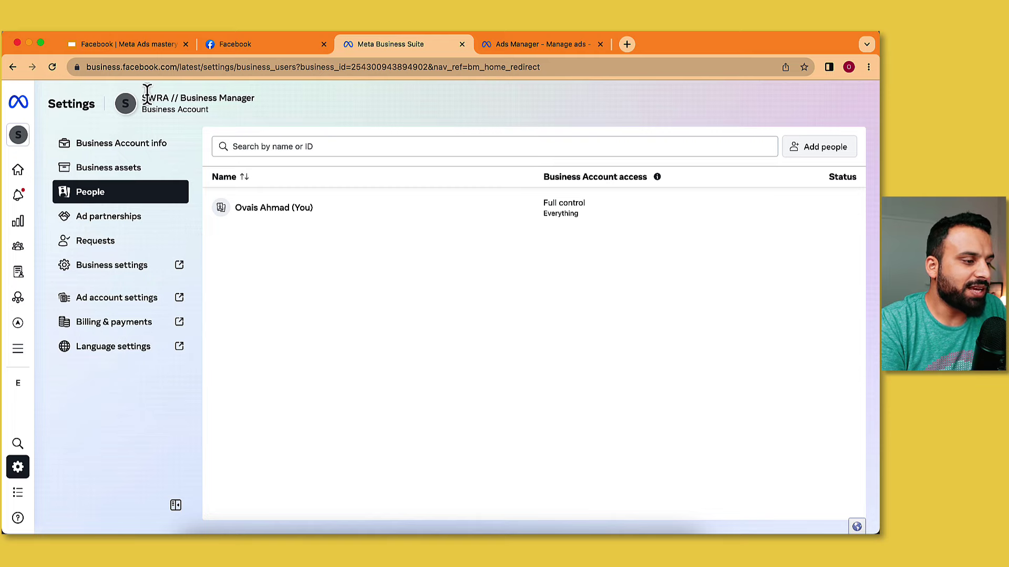
{"action": "left_click_drag", "start_coordinate": [143, 98], "coordinate": [226, 94]}
{"action": "left_click", "coordinate": [263, 97]}
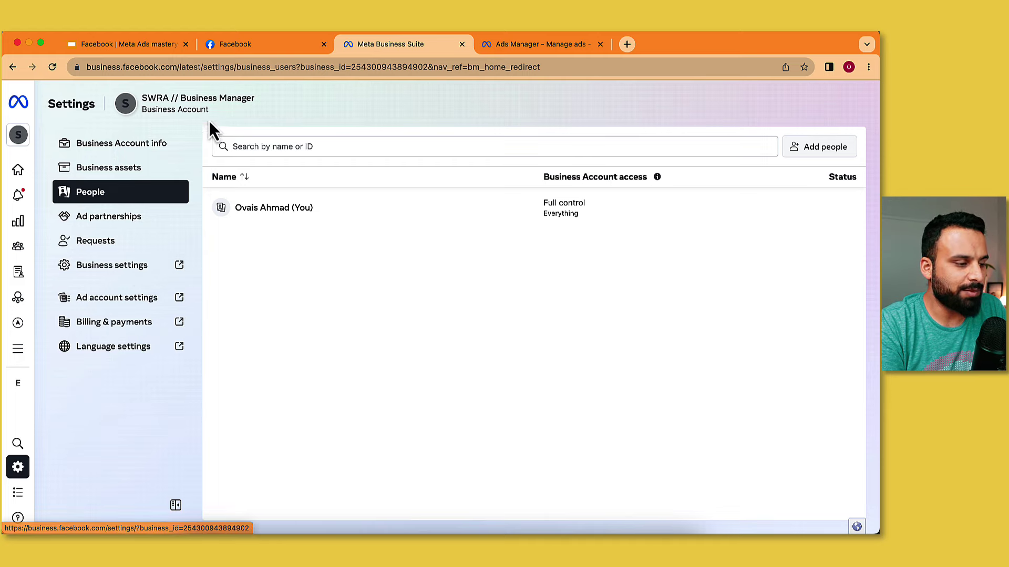
Open the payment methods in the business account's Billing & payments and read the notice about edit permissions
{"action": "left_click", "coordinate": [126, 331]}
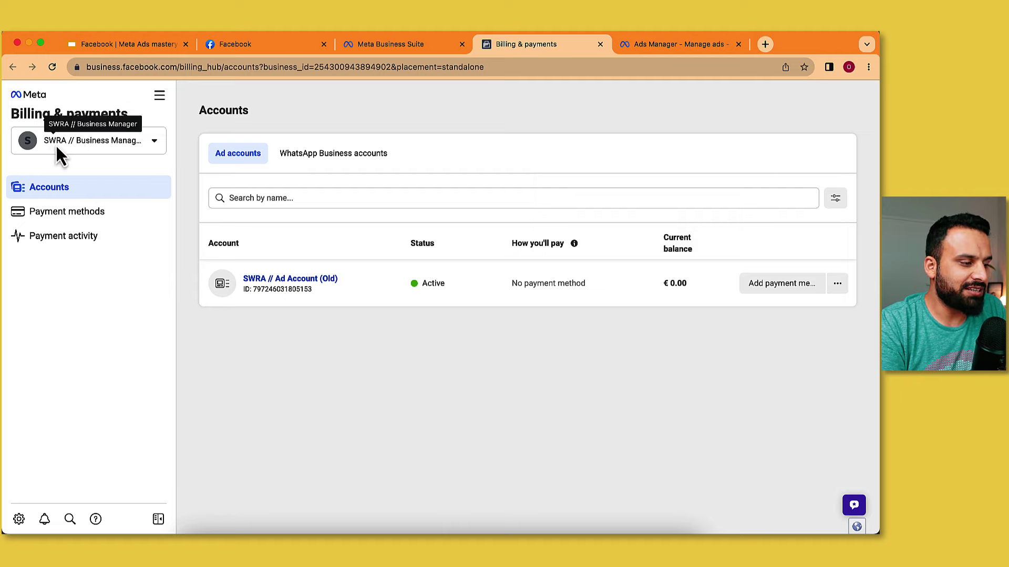
{"action": "left_click", "coordinate": [87, 224]}
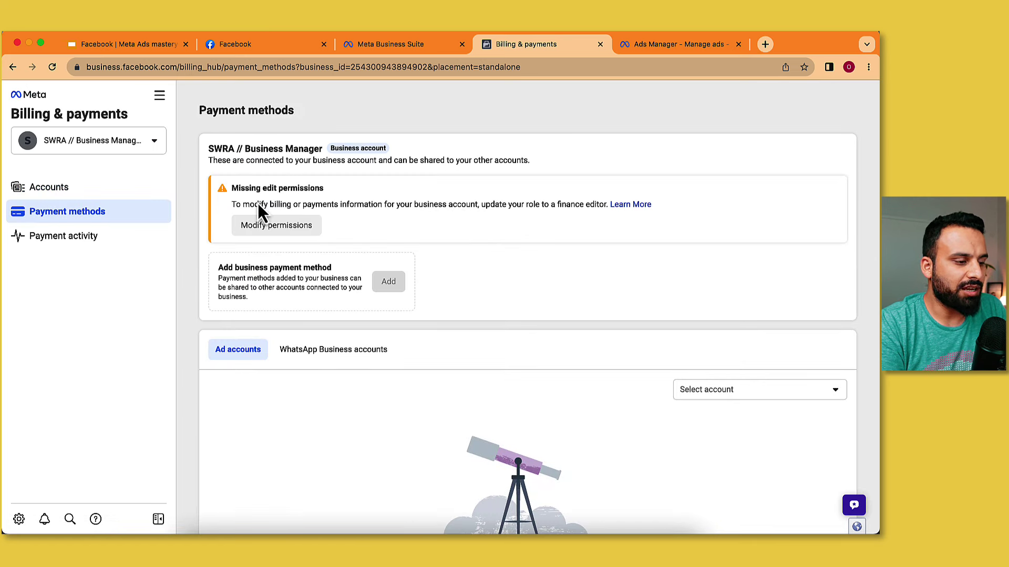
{"action": "scroll", "coordinate": [419, 407], "scroll_direction": "down", "scroll_amount": 1}
{"action": "scroll", "coordinate": [419, 407], "scroll_direction": "up", "scroll_amount": 1}
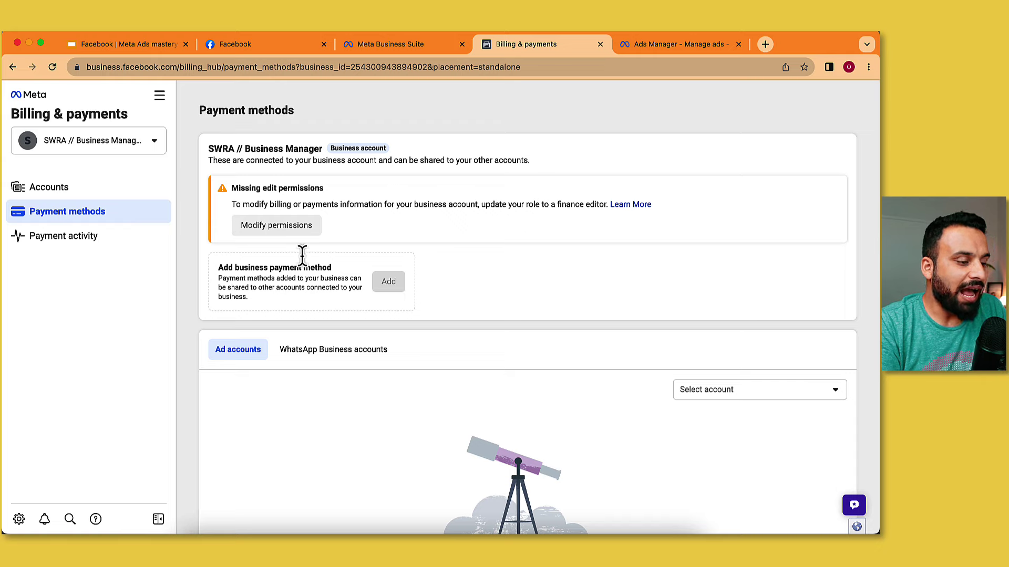
{"action": "left_click_drag", "start_coordinate": [240, 189], "coordinate": [324, 188]}
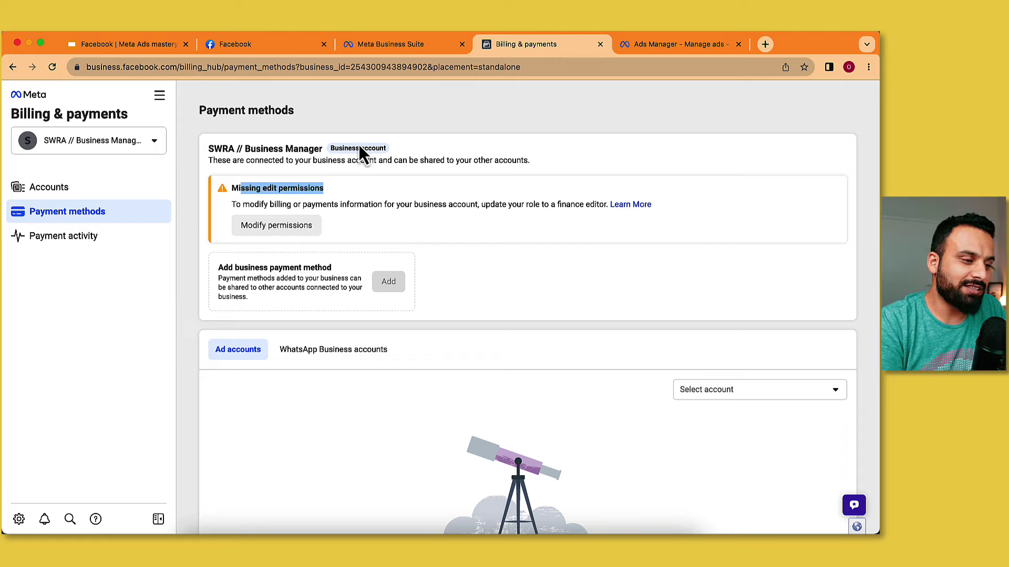
Return to Meta Business Suite and open the People settings of the SWRA // Business Manager account
{"action": "left_click", "coordinate": [396, 46]}
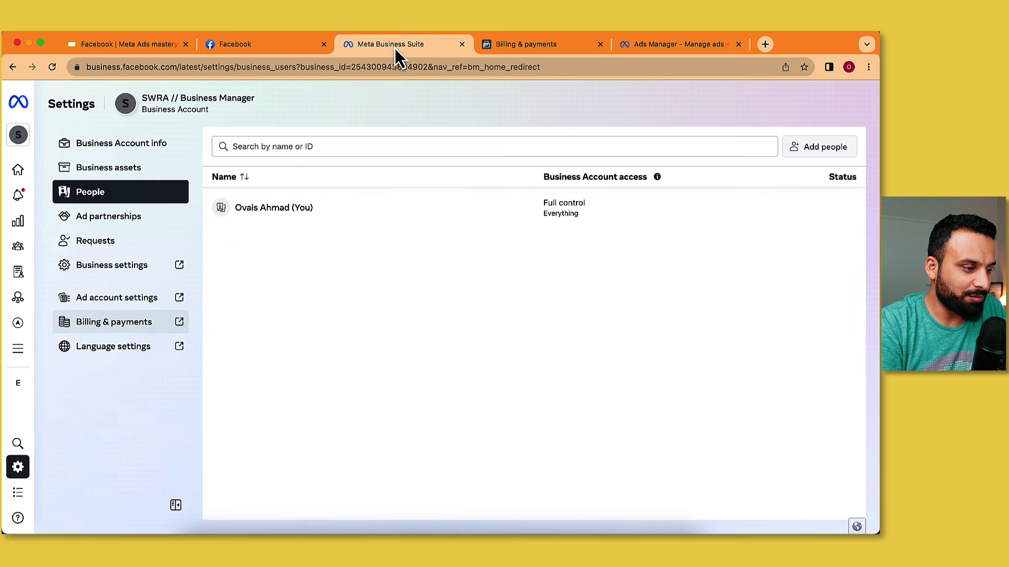
{"action": "left_click", "coordinate": [98, 266]}
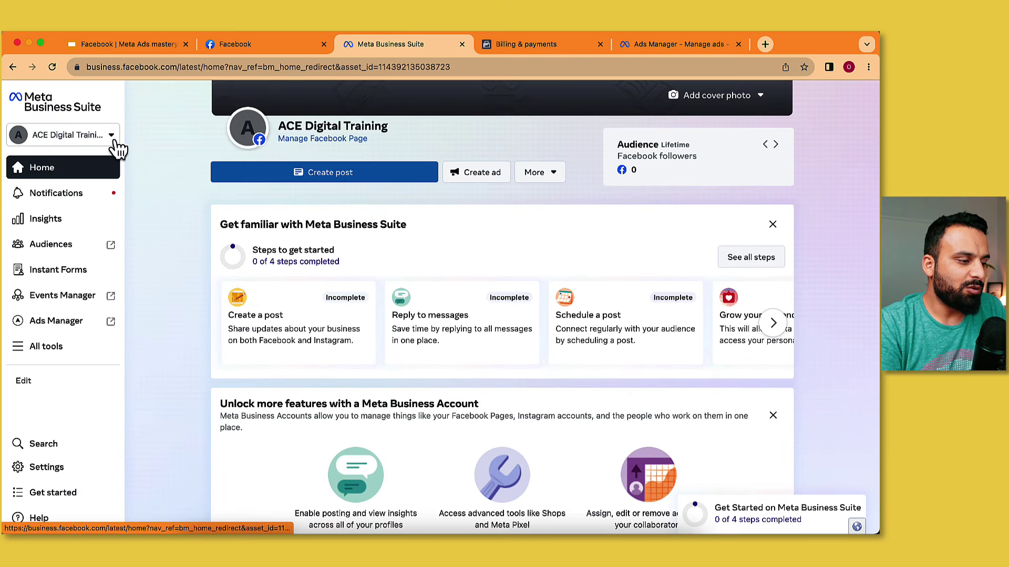
{"action": "left_click", "coordinate": [111, 137]}
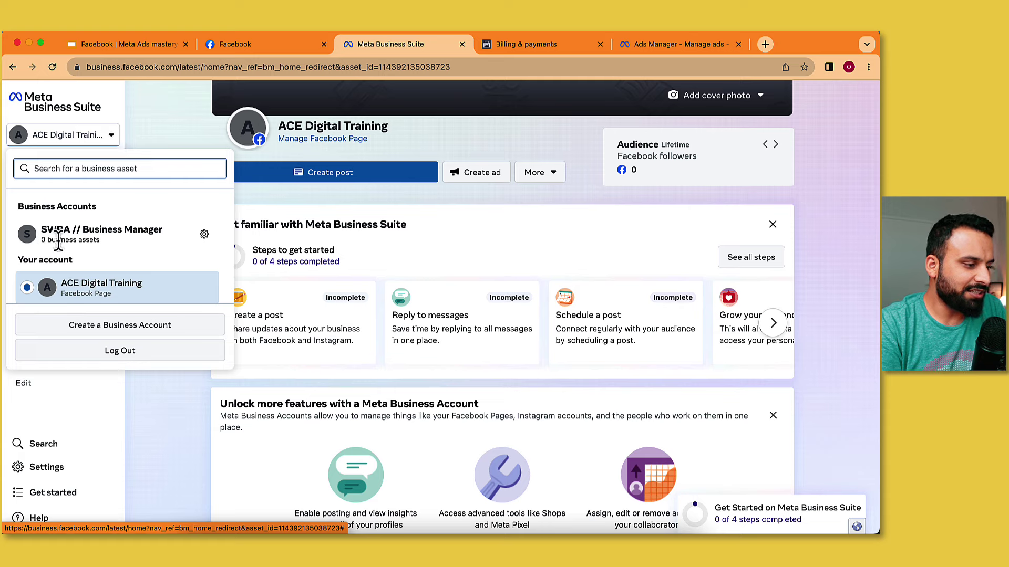
{"action": "left_click", "coordinate": [205, 235]}
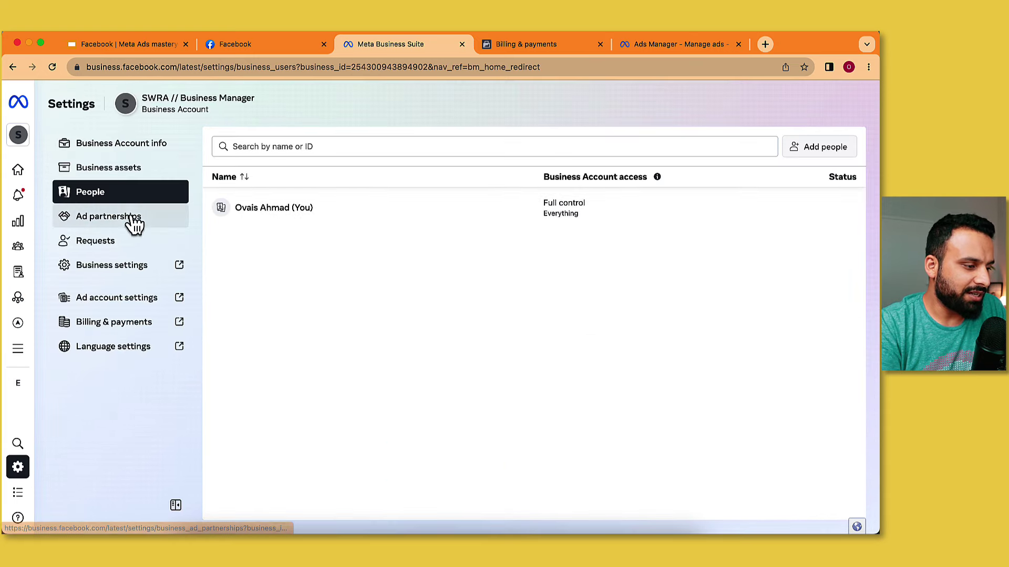
{"action": "left_click", "coordinate": [105, 195]}
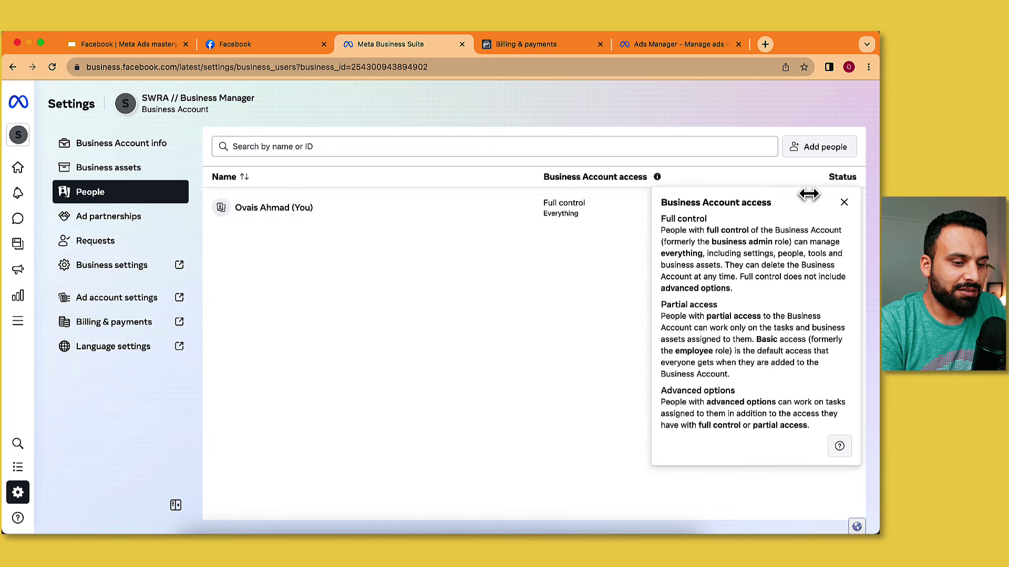
Set your own user's advanced Finance permission for the business account to Manage and save the assignment
{"action": "left_click", "coordinate": [221, 217]}
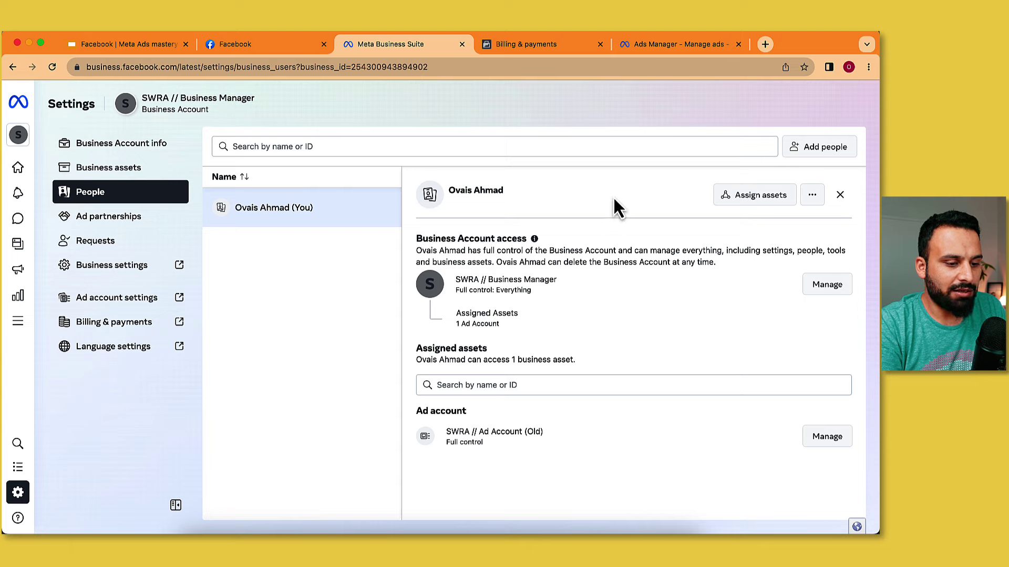
{"action": "left_click", "coordinate": [818, 200]}
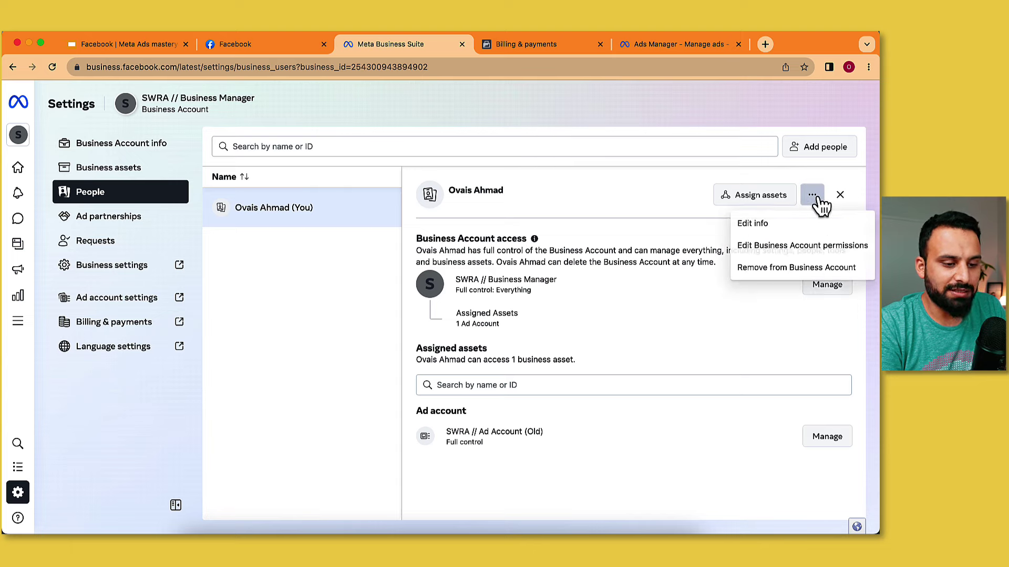
{"action": "left_click", "coordinate": [779, 247]}
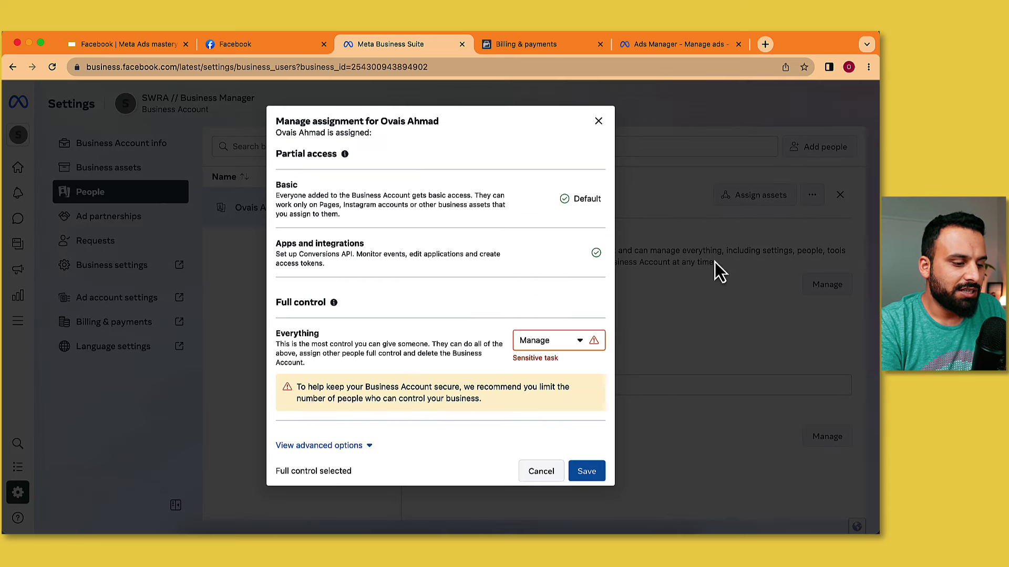
{"action": "left_click", "coordinate": [339, 447]}
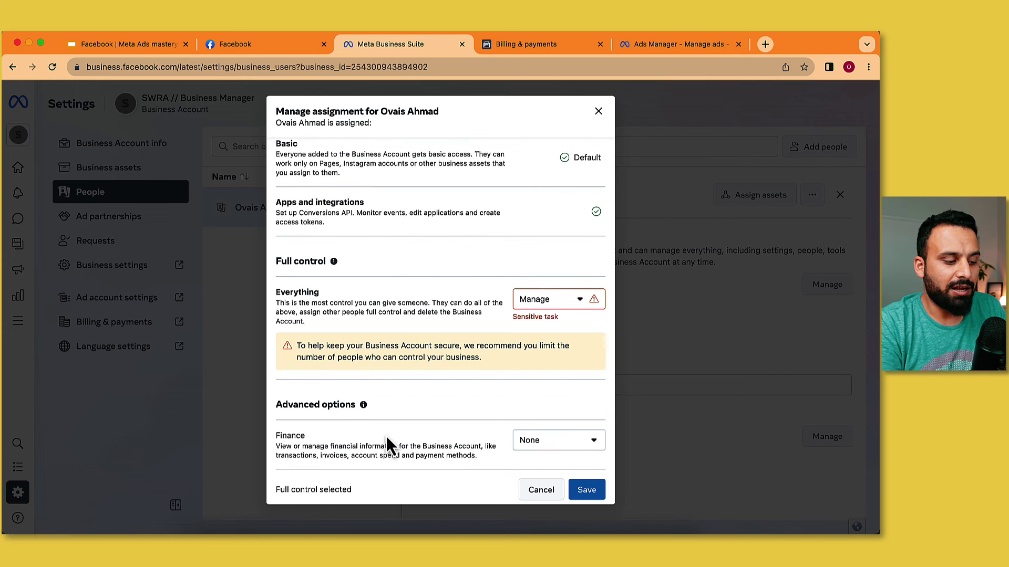
{"action": "left_click", "coordinate": [593, 449]}
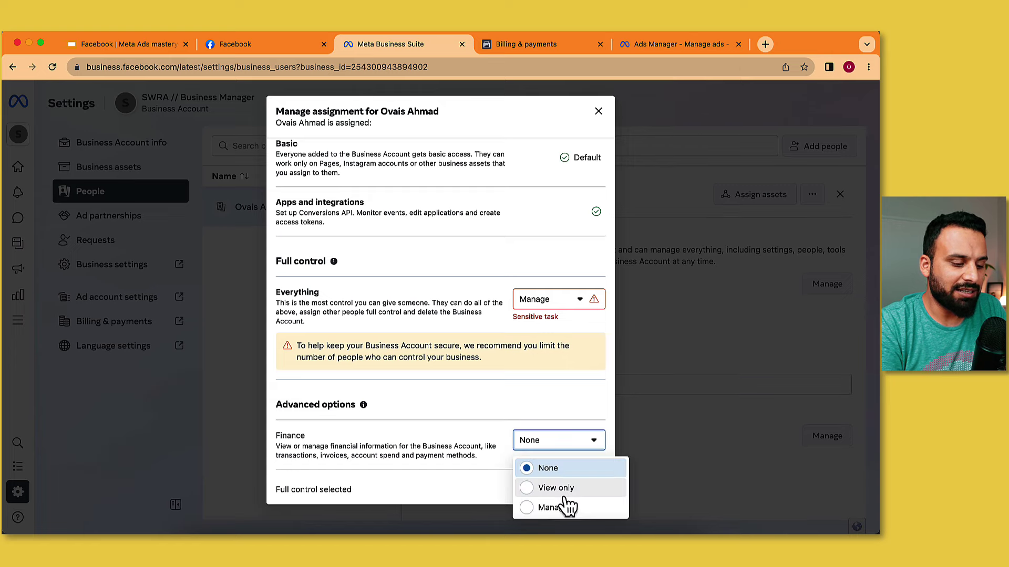
{"action": "left_click", "coordinate": [578, 508]}
{"action": "left_click", "coordinate": [587, 490]}
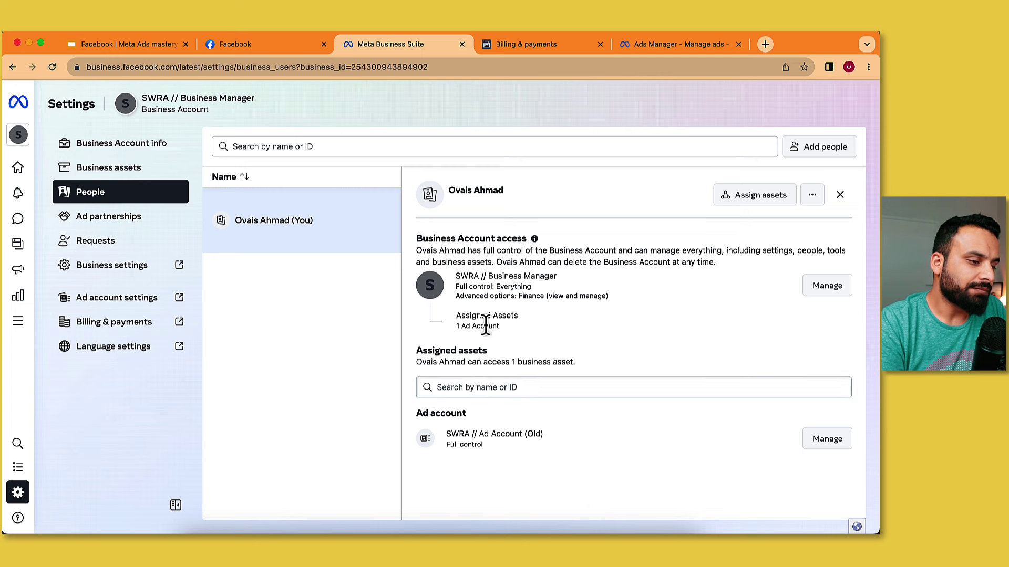
Reload the Payment methods page in Billing & payments and start adding a business payment method
{"action": "left_click", "coordinate": [517, 43]}
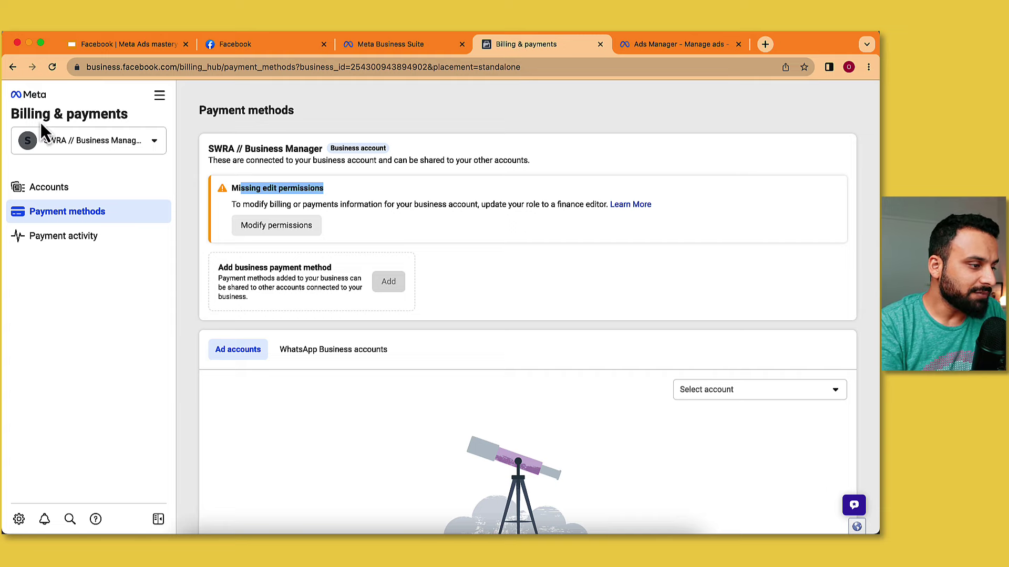
{"action": "left_click", "coordinate": [53, 71]}
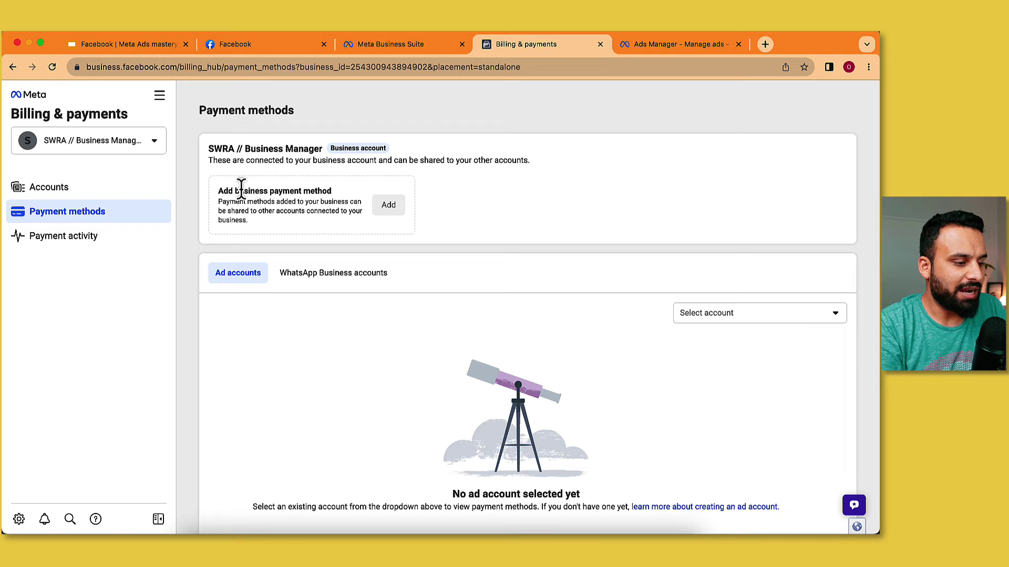
{"action": "left_click_drag", "start_coordinate": [243, 191], "coordinate": [322, 190]}
{"action": "left_click", "coordinate": [384, 205]}
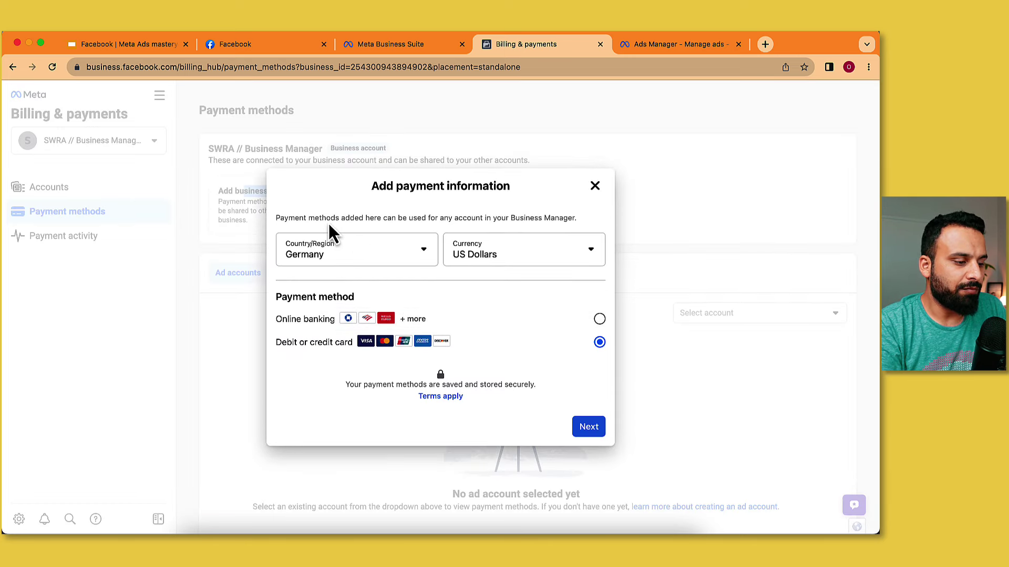
Look through the country list without changing Germany, and set the payment currency to Euro
{"action": "left_click", "coordinate": [409, 254]}
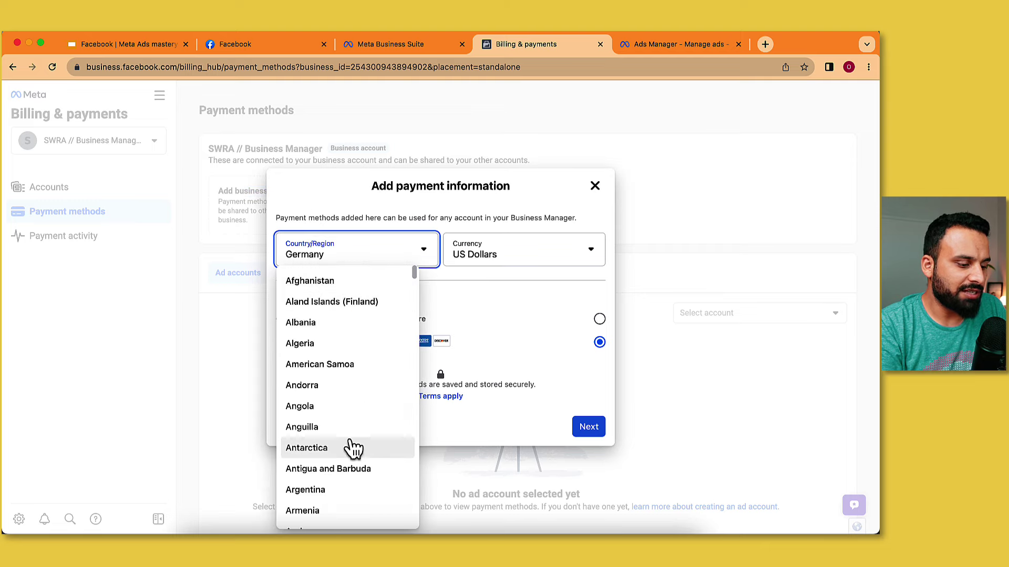
{"action": "left_click", "coordinate": [493, 214]}
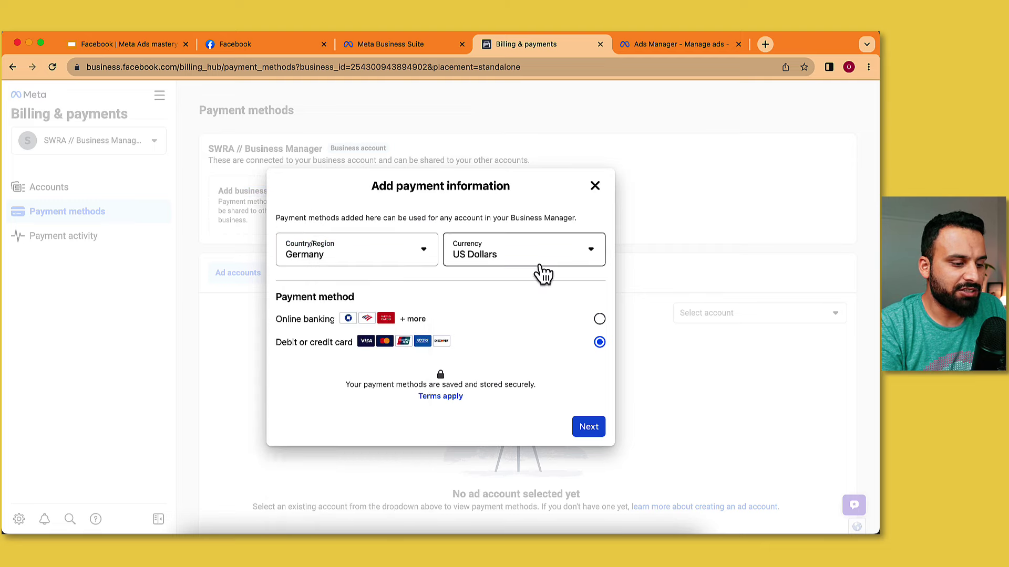
{"action": "left_click", "coordinate": [555, 257]}
{"action": "key", "text": "e"}
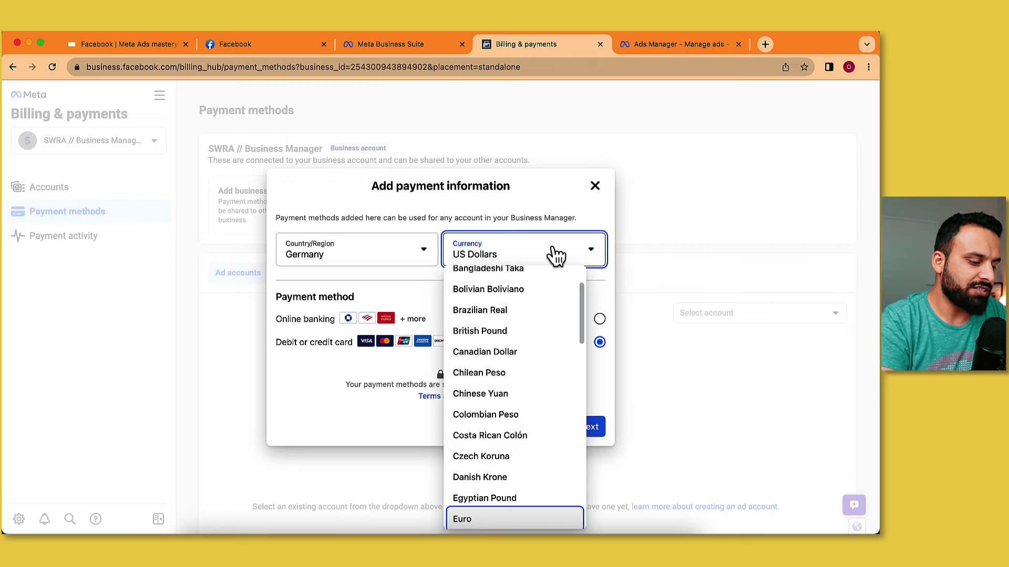
{"action": "left_click", "coordinate": [490, 519]}
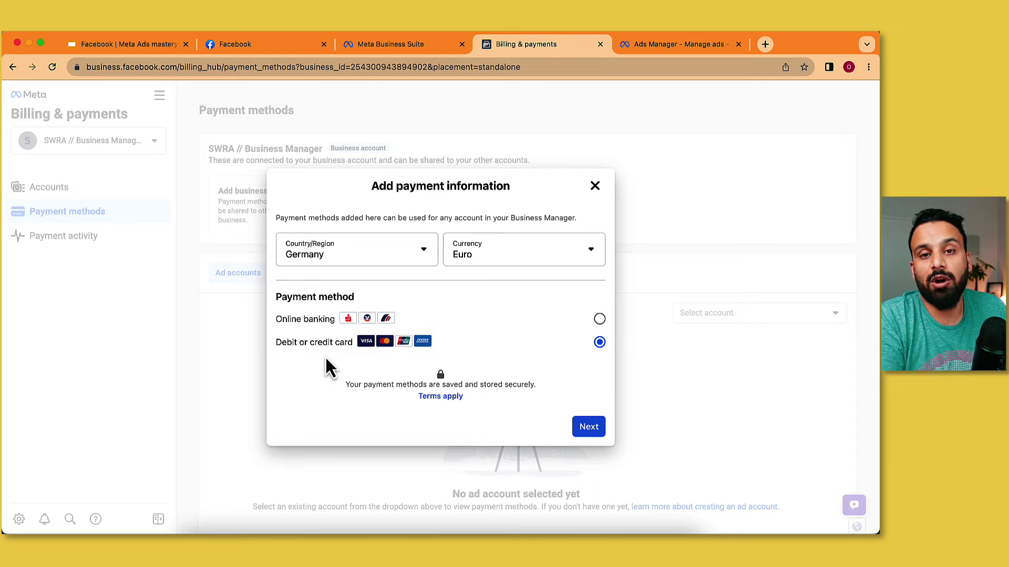
Check the online banking option, choose debit or credit card as the payment method and continue to the card details
{"action": "left_click", "coordinate": [317, 321]}
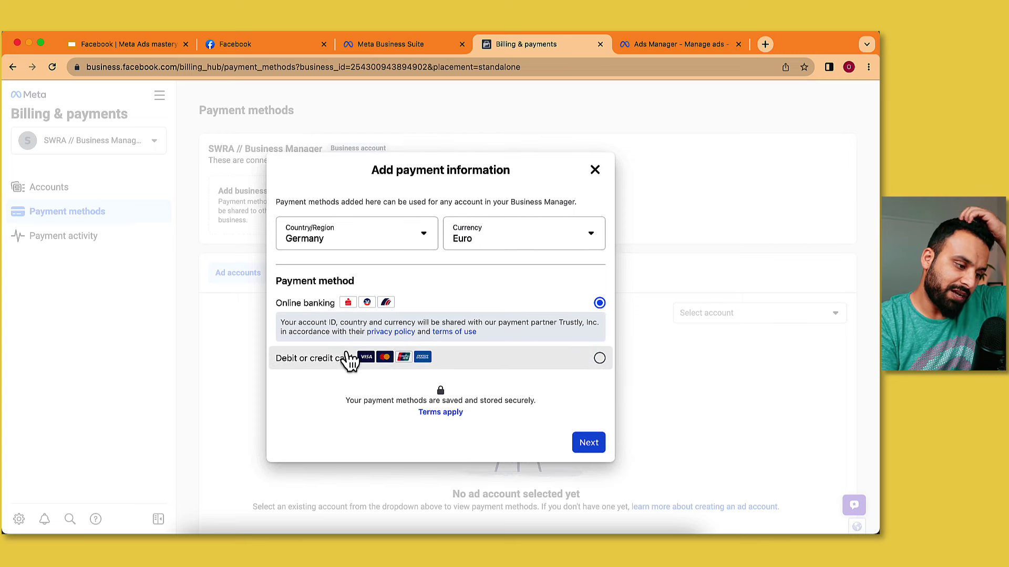
{"action": "left_click", "coordinate": [336, 362]}
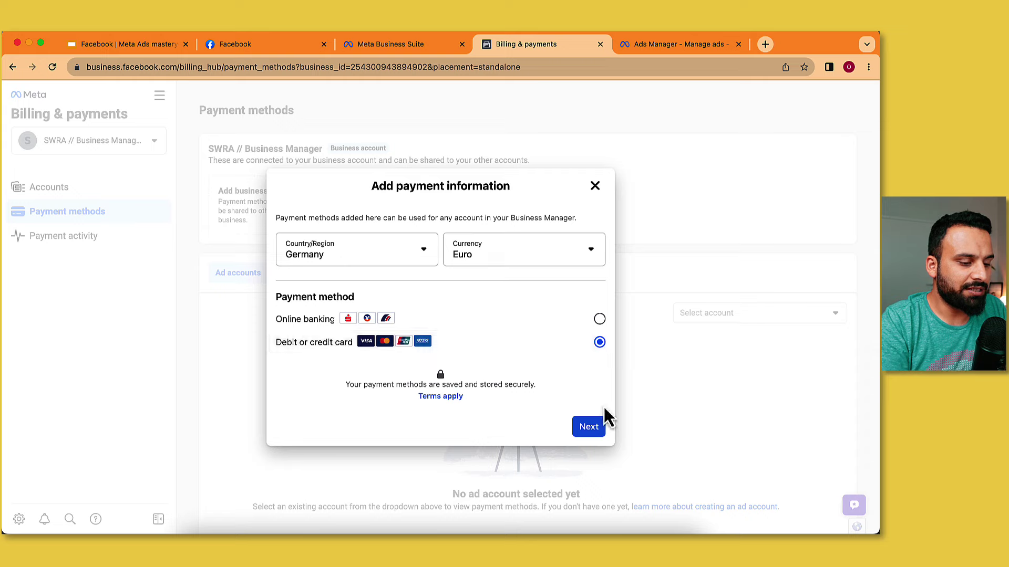
{"action": "left_click", "coordinate": [589, 427]}
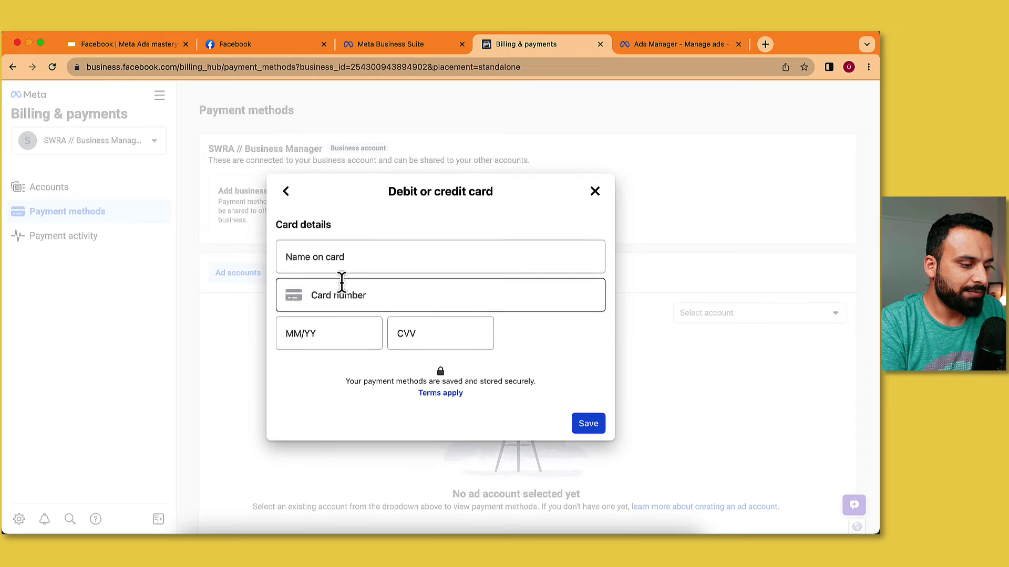
Fill in the cardholder's name from the suggestion and close the card form without saving
{"action": "left_click", "coordinate": [348, 260]}
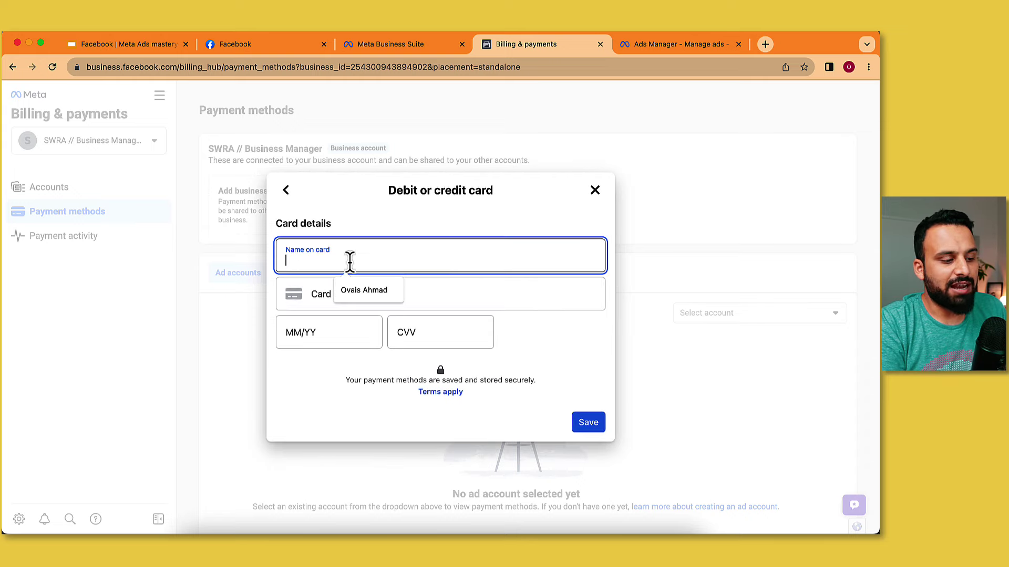
{"action": "left_click", "coordinate": [374, 295]}
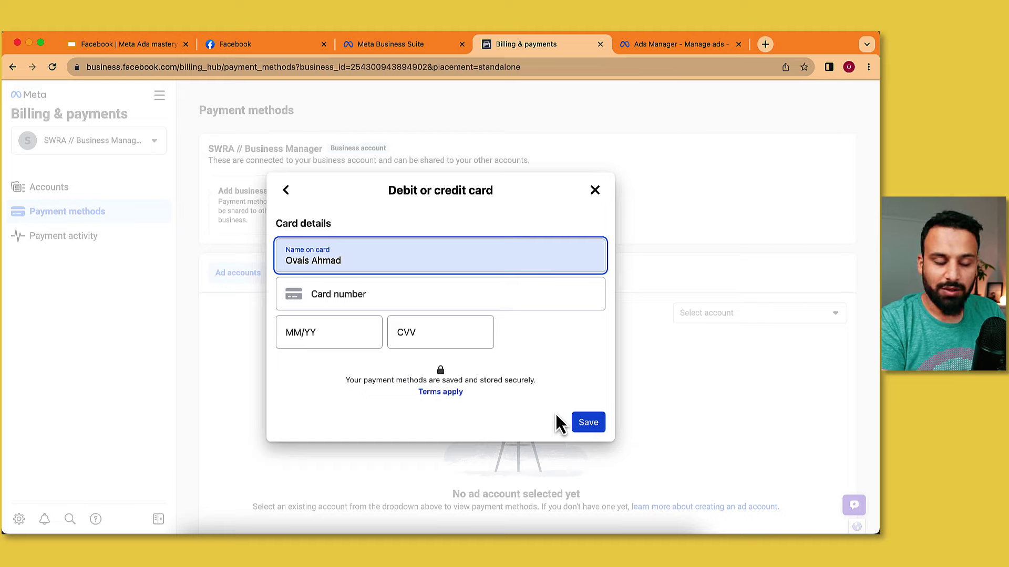
{"action": "left_click", "coordinate": [596, 190]}
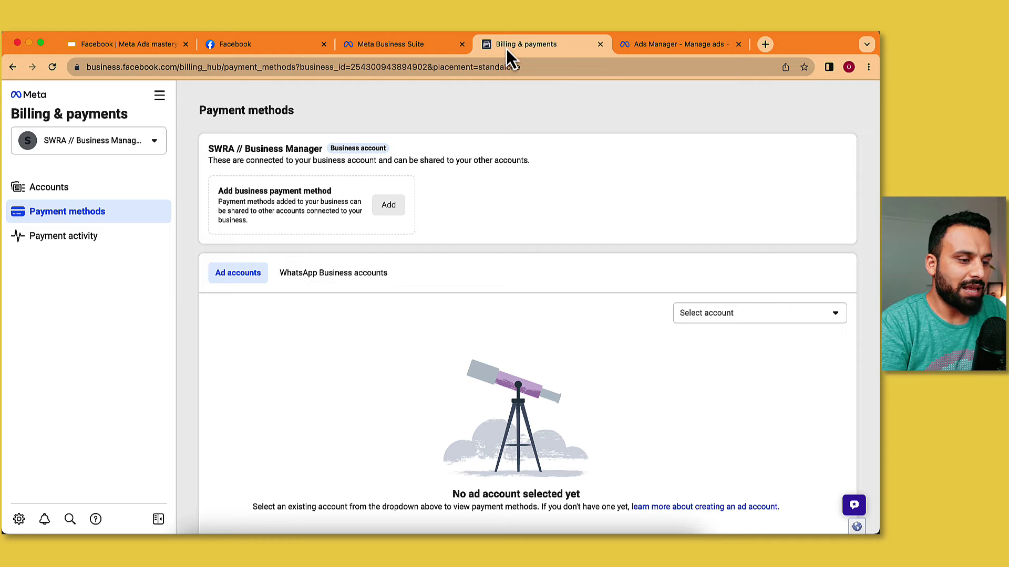
{"action": "left_click", "coordinate": [658, 50]}
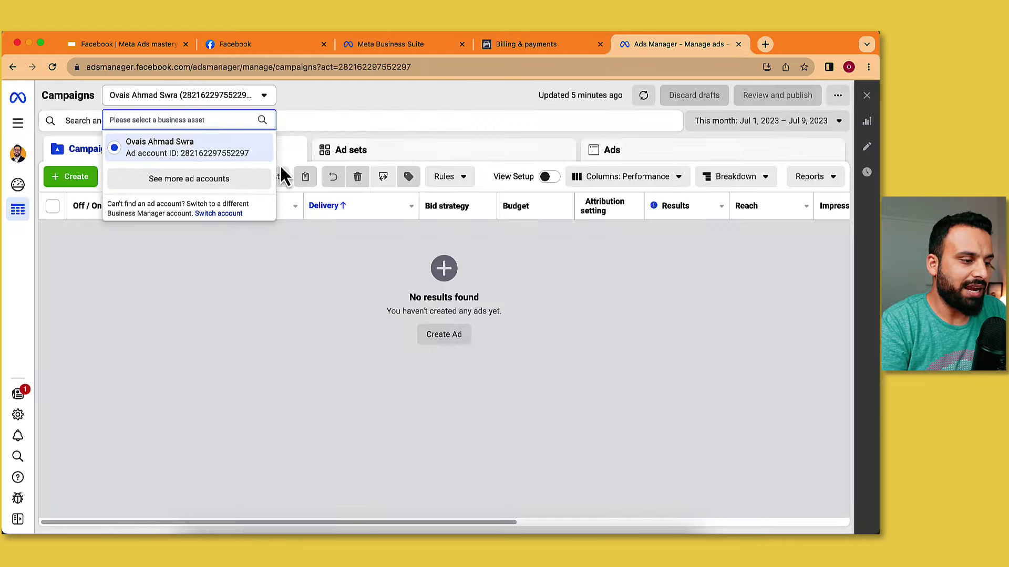
{"action": "left_click", "coordinate": [306, 328]}
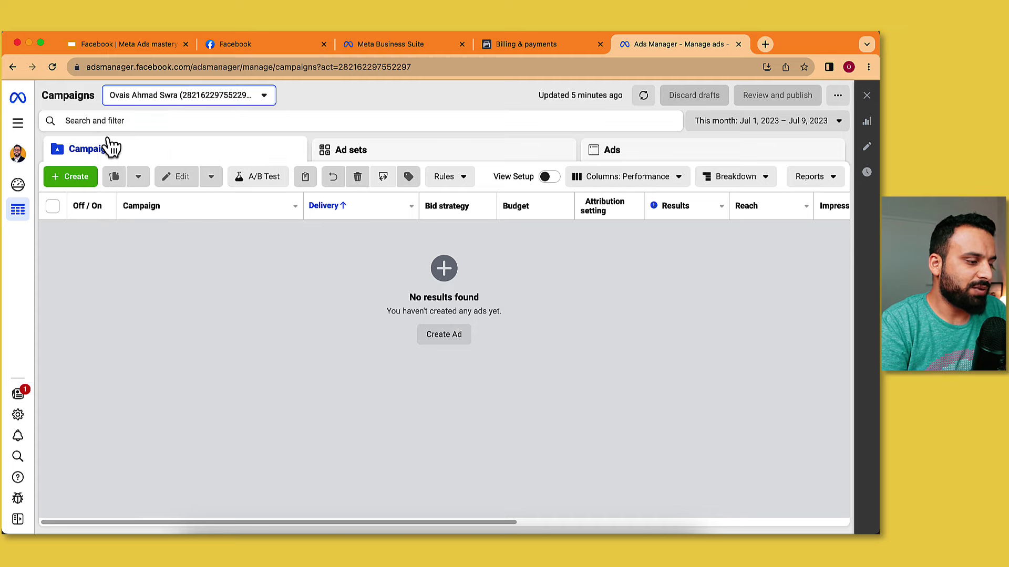
{"action": "left_click", "coordinate": [19, 418]}
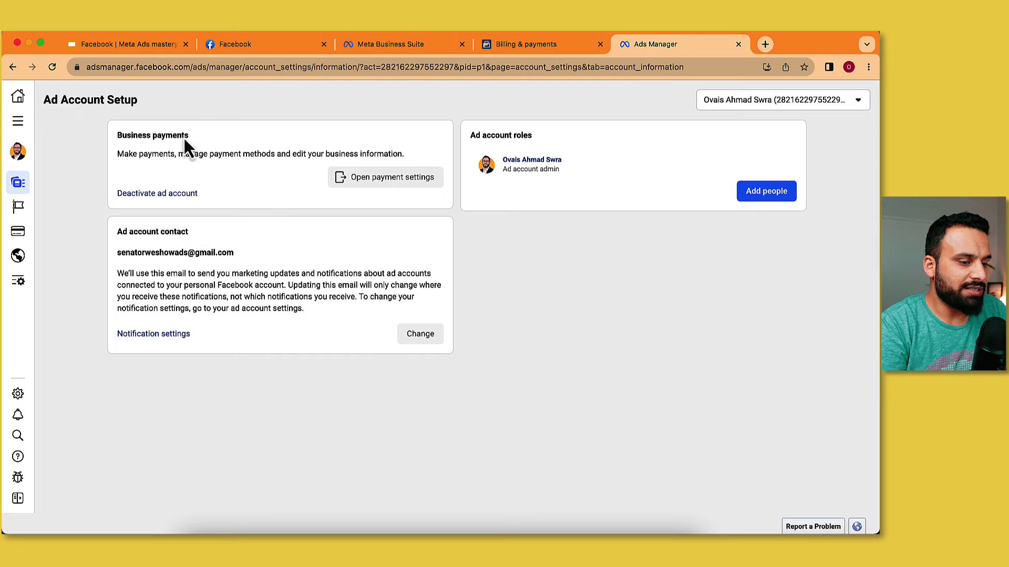
{"action": "left_click_drag", "start_coordinate": [129, 152], "coordinate": [346, 153]}
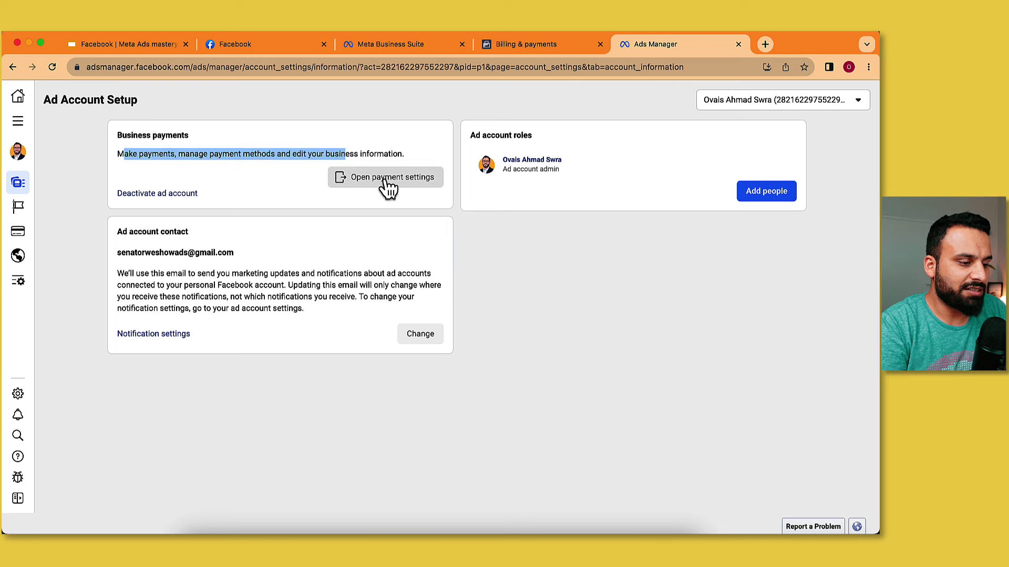
{"action": "left_click", "coordinate": [388, 185]}
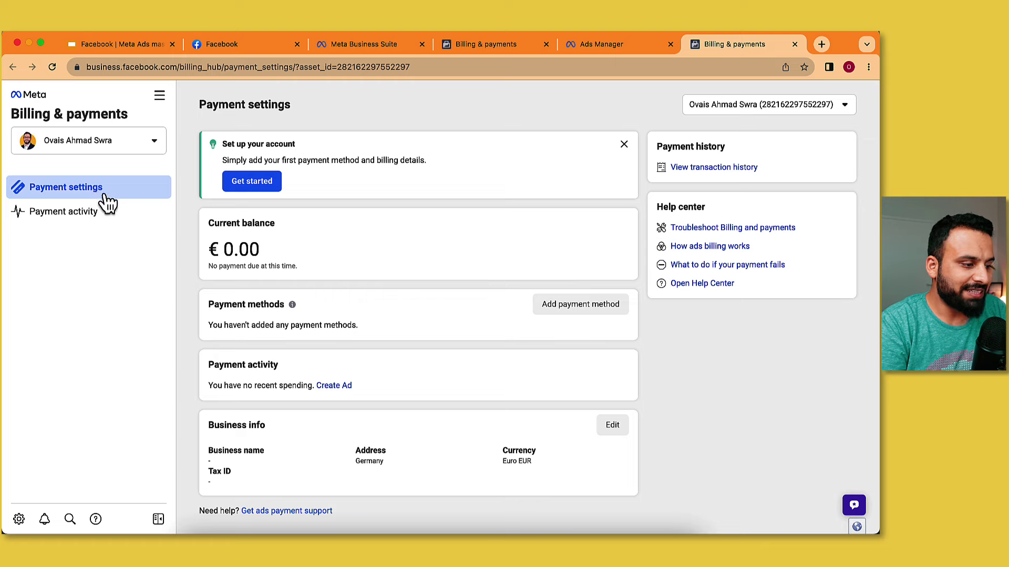
{"action": "left_click", "coordinate": [143, 144]}
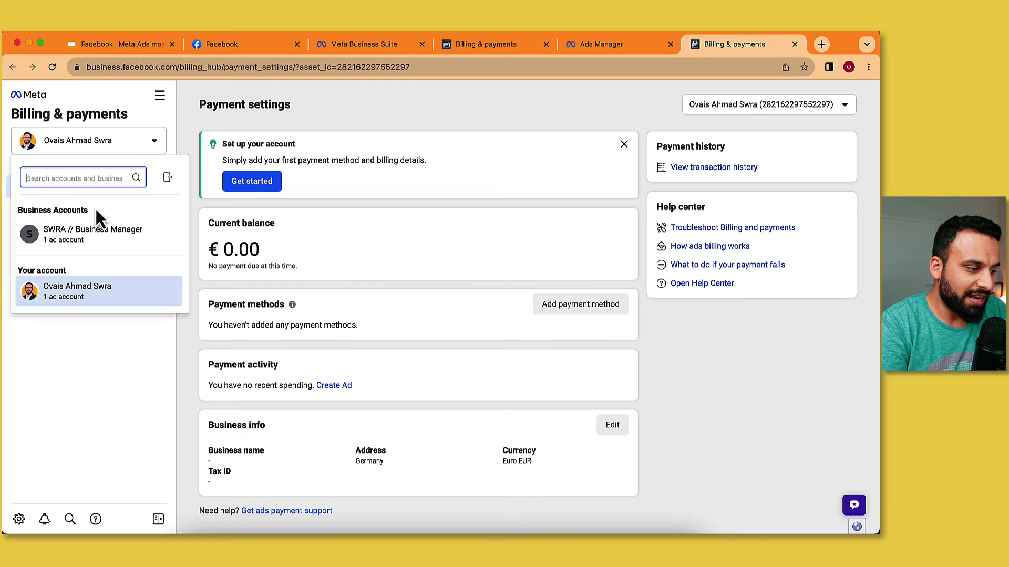
{"action": "left_click", "coordinate": [103, 326]}
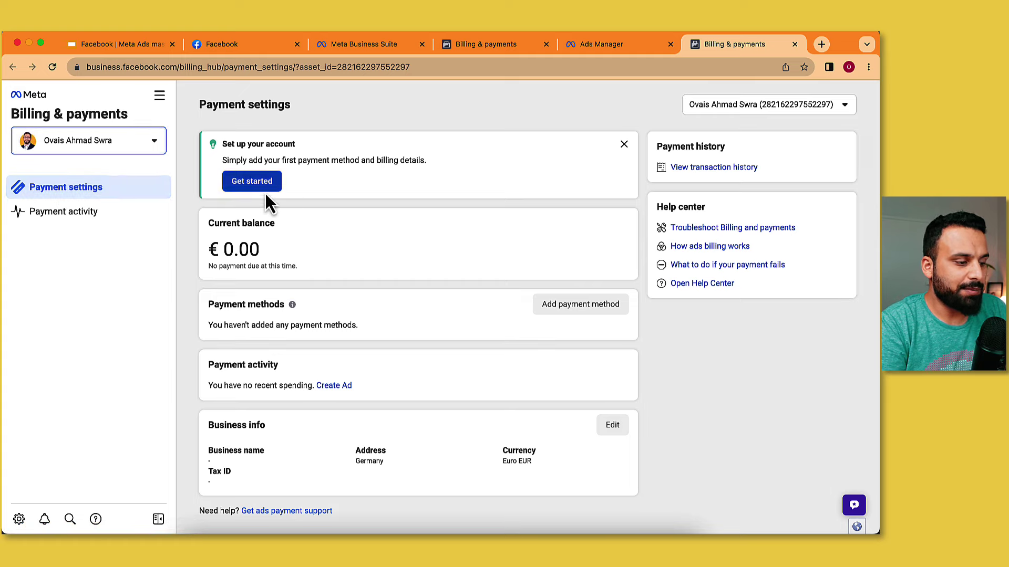
Start adding a payment method to the ad account with Germany, Euro and Berlin Time, review the method options and close the form
{"action": "scroll", "coordinate": [298, 195], "scroll_direction": "down", "scroll_amount": 1}
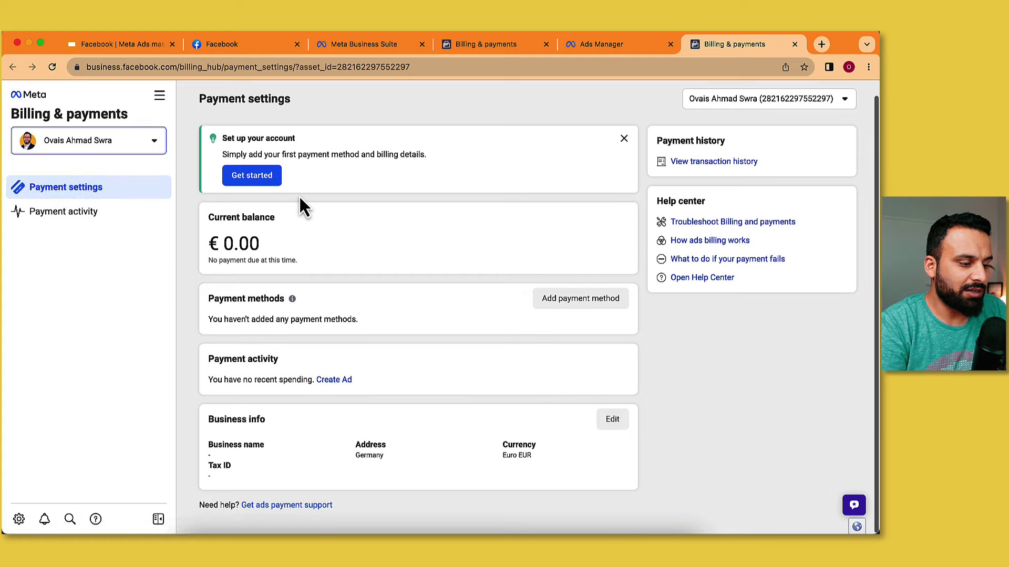
{"action": "left_click", "coordinate": [570, 298]}
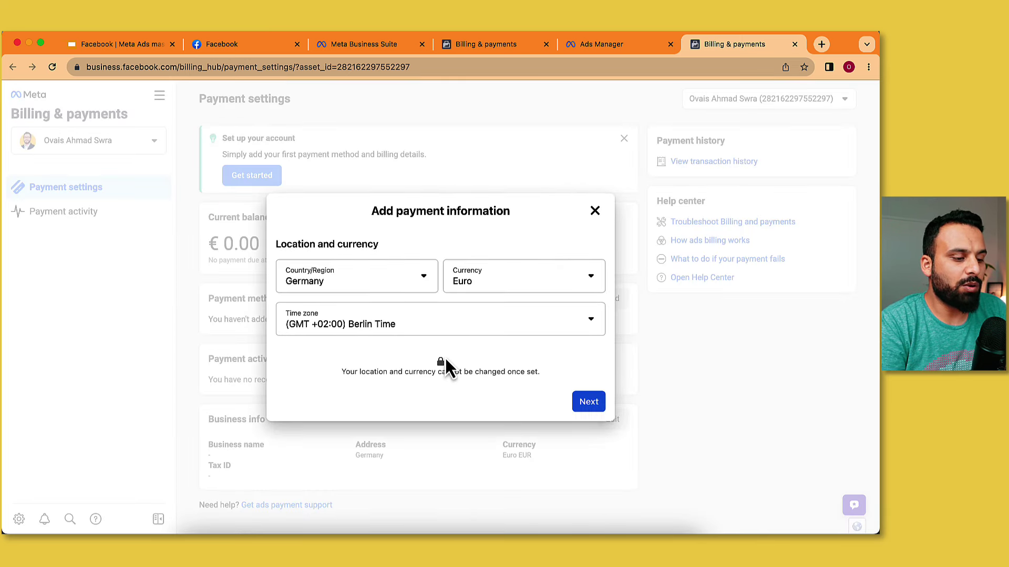
{"action": "left_click", "coordinate": [589, 402]}
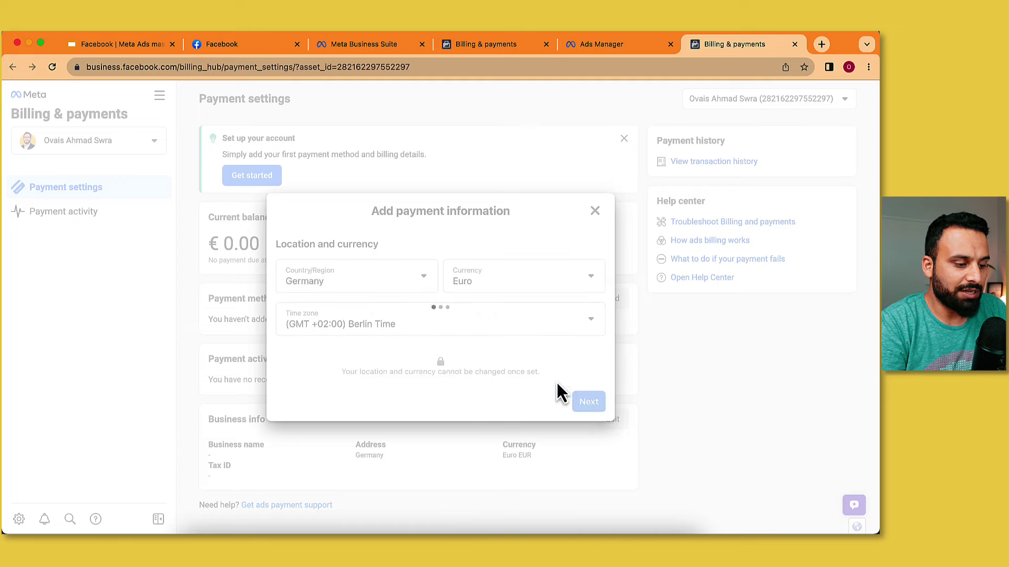
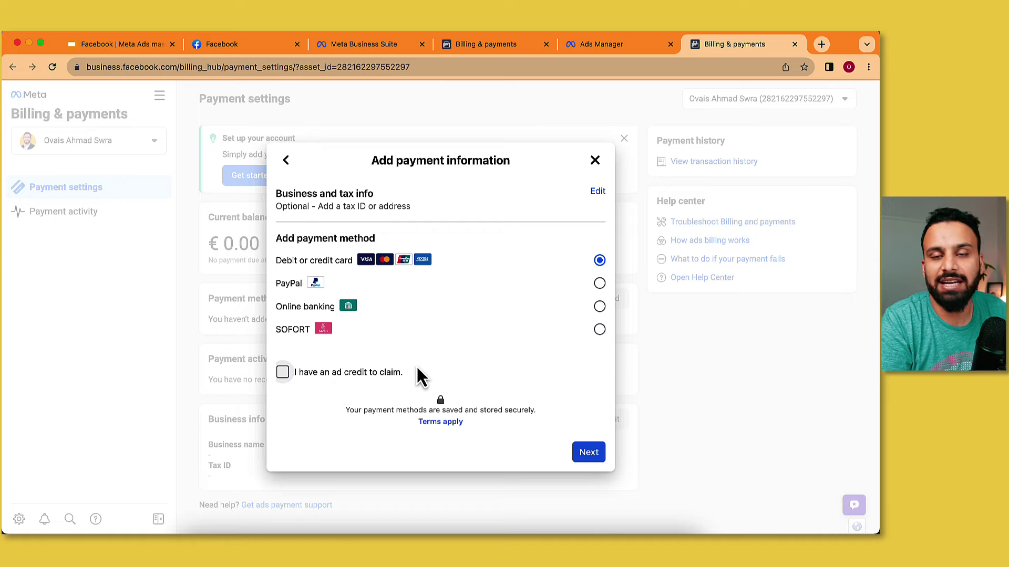
{"action": "left_click", "coordinate": [595, 159]}
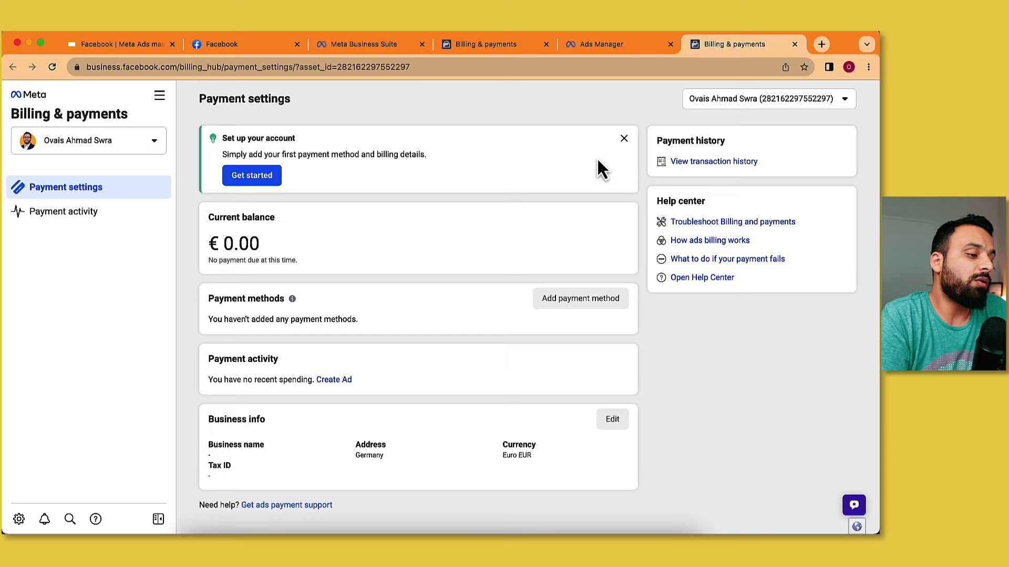
Switch to the course slides and present the Payment methods slide
{"action": "left_click", "coordinate": [122, 45]}
{"action": "key", "text": "super+Return"}
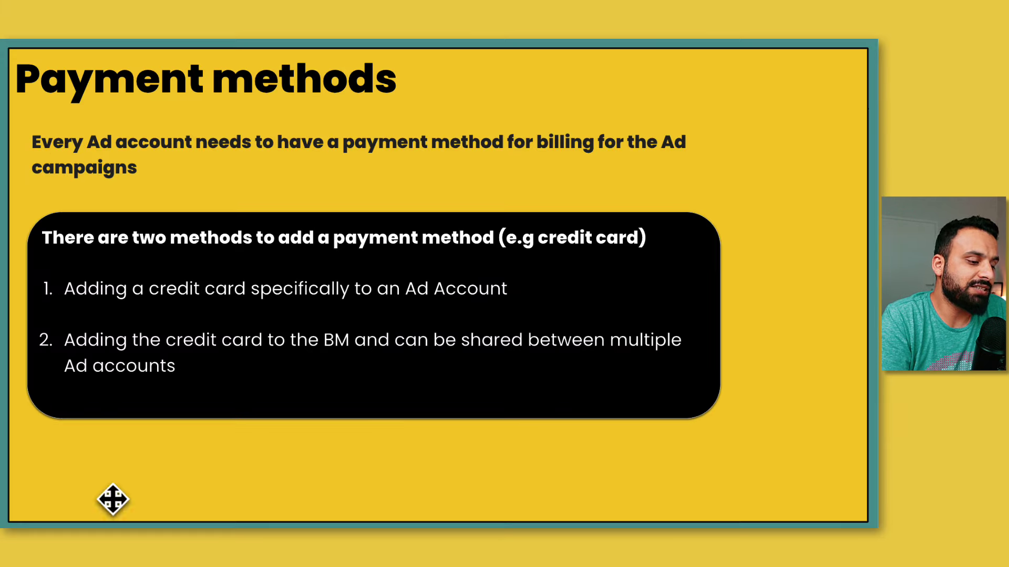
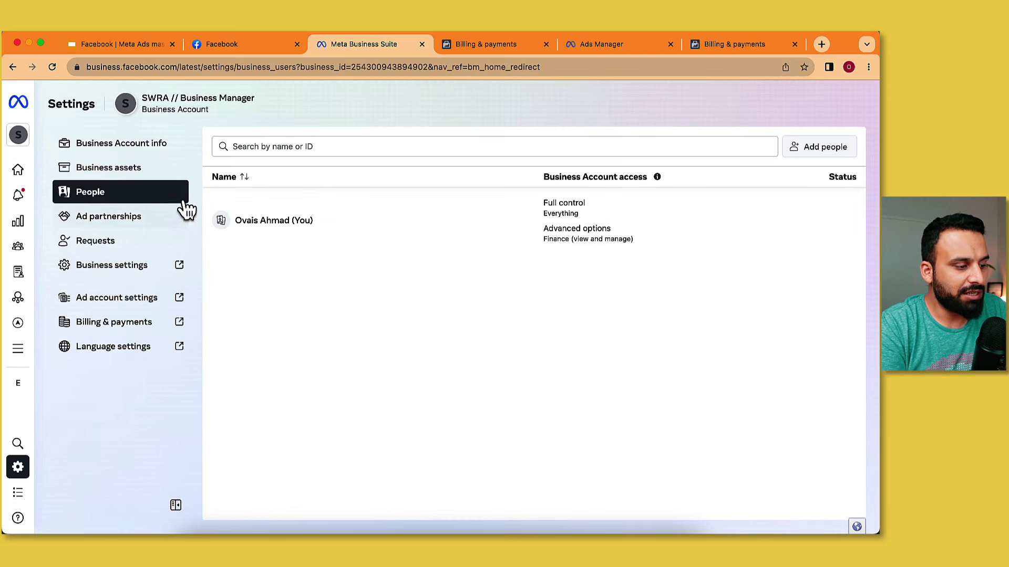
Review the ad accounts and Pages in the business assets, and start a request to share a Facebook Page
{"action": "left_click", "coordinate": [126, 176]}
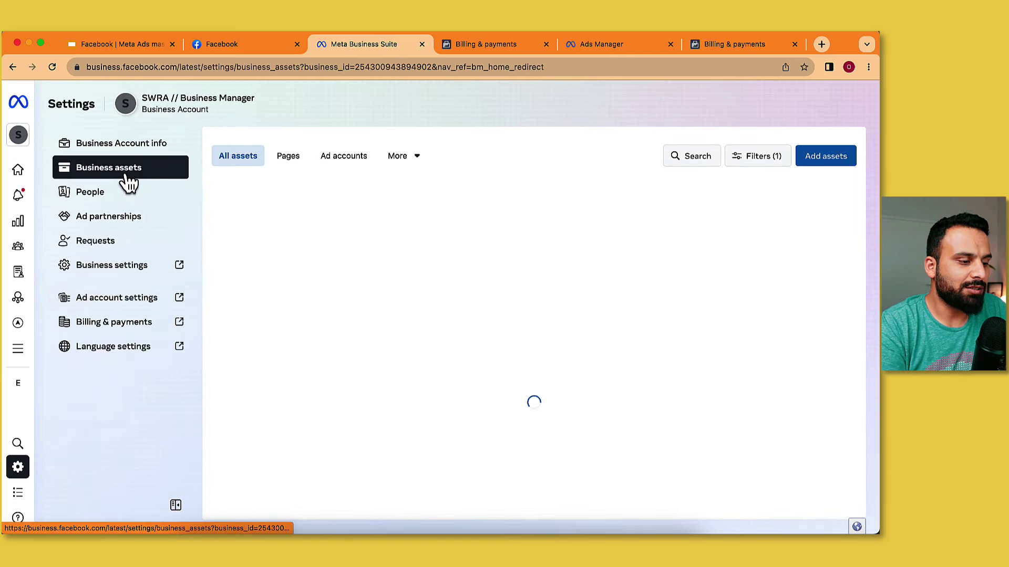
{"action": "left_click", "coordinate": [361, 159]}
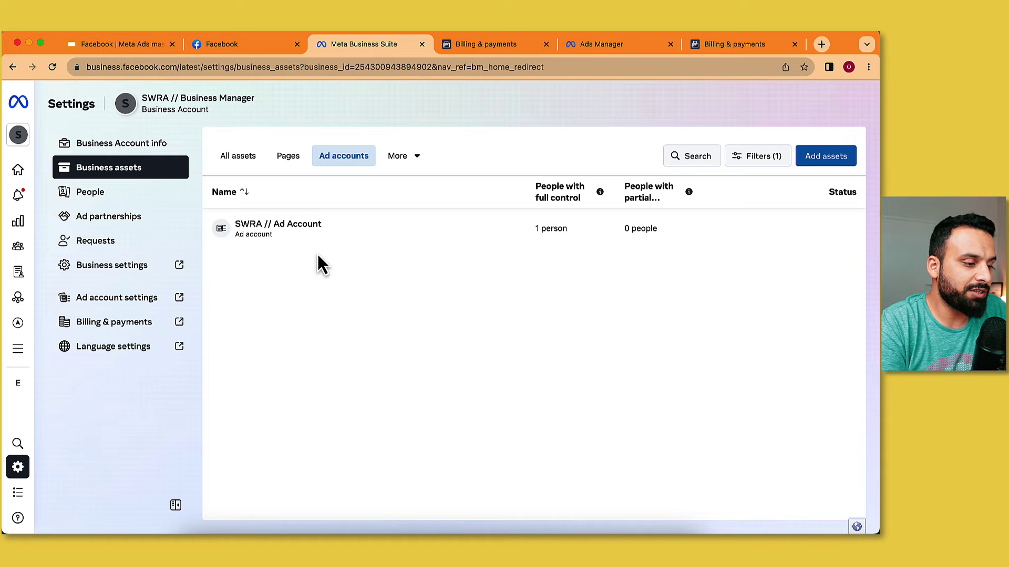
{"action": "left_click", "coordinate": [290, 159]}
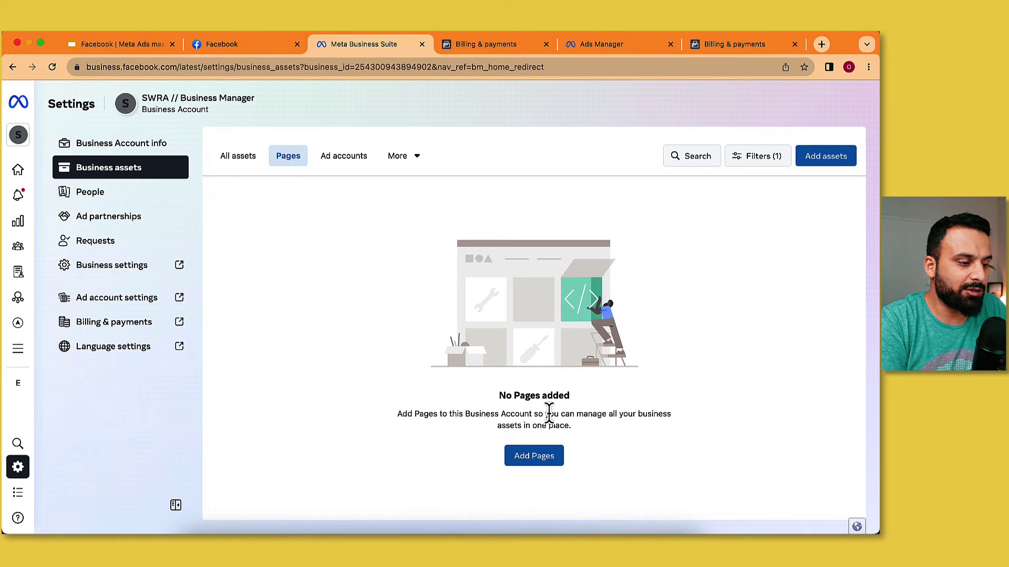
{"action": "left_click", "coordinate": [532, 459]}
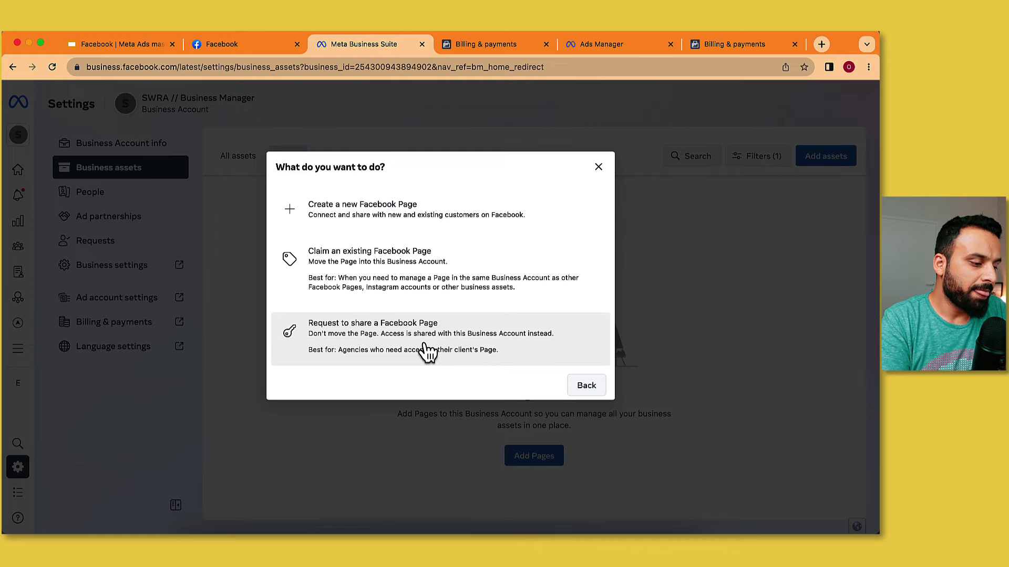
{"action": "left_click", "coordinate": [392, 342]}
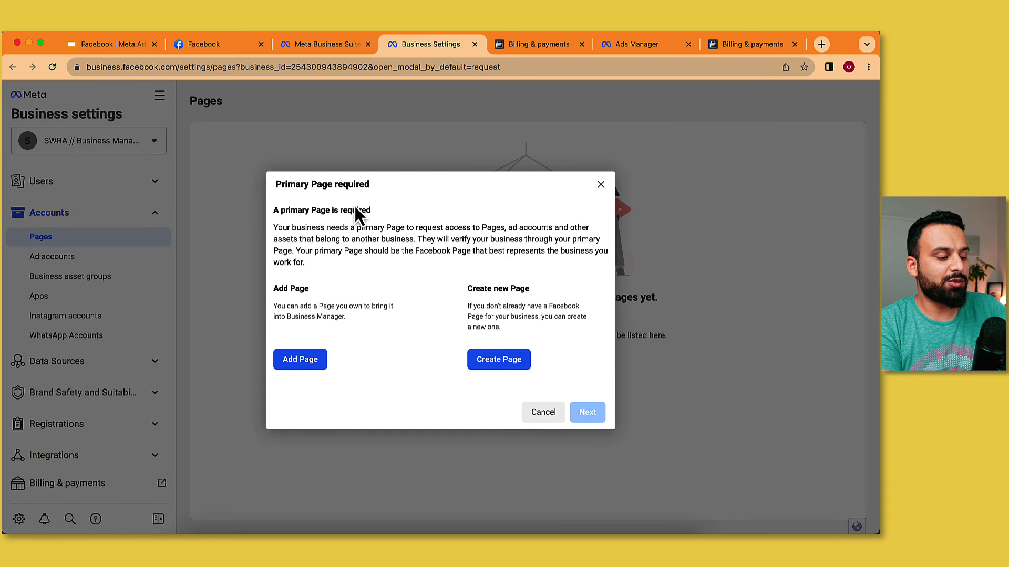
Choose to add an owned Page as the required primary Page, copy the ACE Digital Training page's URL and return to the Add a Facebook Page form
{"action": "left_click", "coordinate": [302, 362]}
{"action": "left_click", "coordinate": [333, 277]}
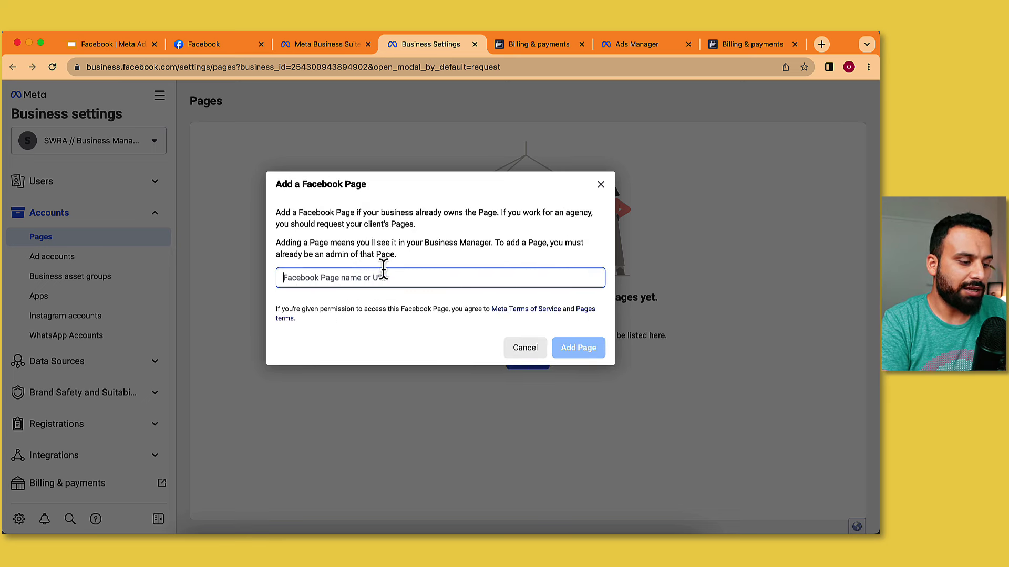
{"action": "left_click", "coordinate": [196, 45]}
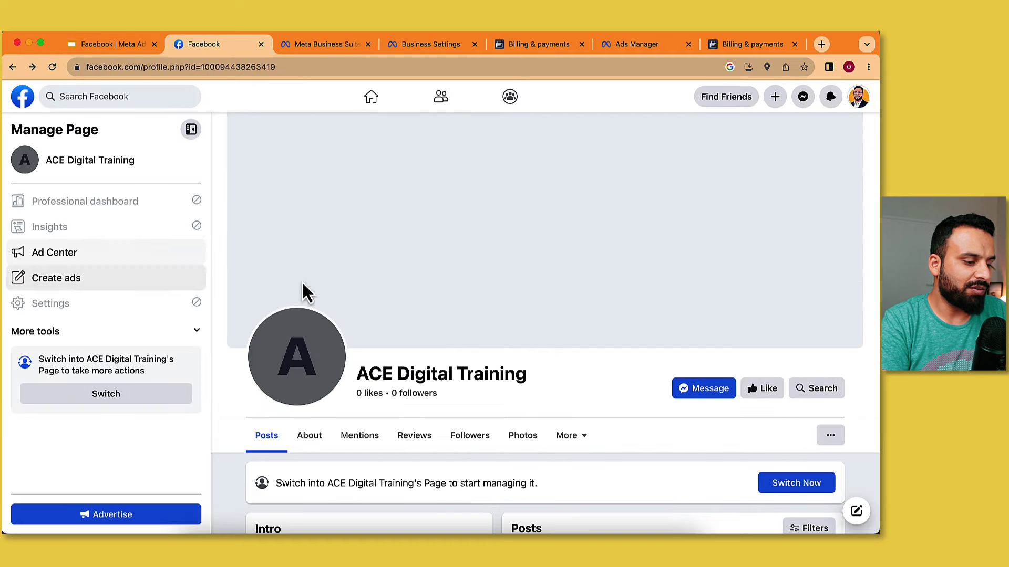
{"action": "left_click", "coordinate": [259, 67]}
{"action": "key", "text": "super+c"}
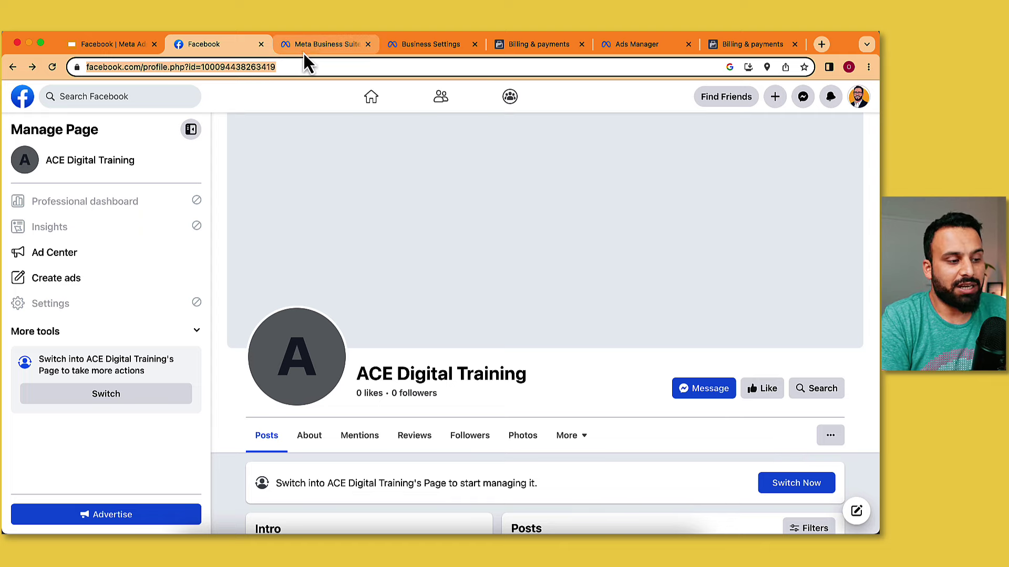
{"action": "left_click", "coordinate": [320, 45]}
{"action": "left_click", "coordinate": [427, 45]}
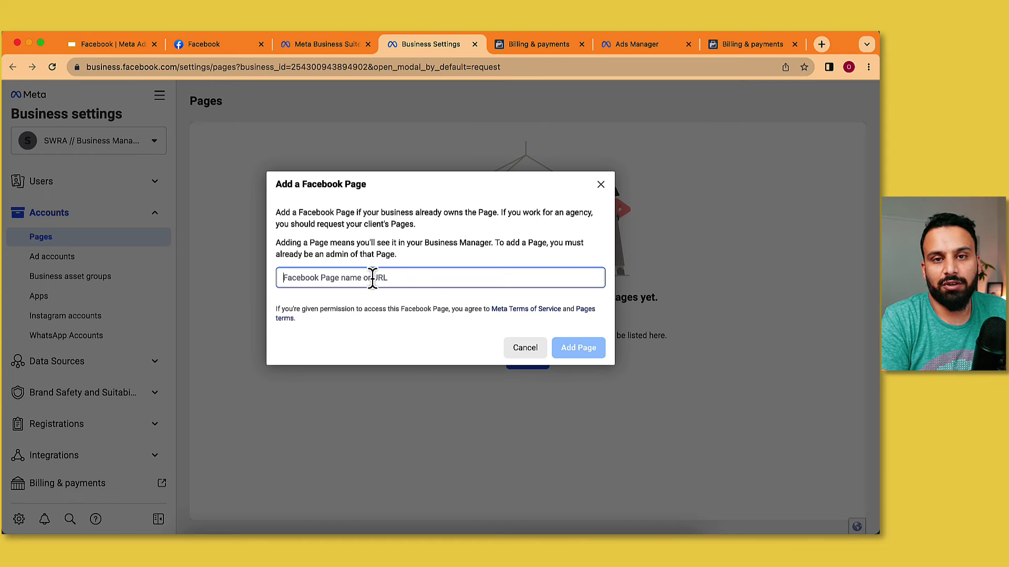
Search for bbc in the Add a Facebook Page form and look through the suggested Pages
{"action": "type", "text": "bbc"}
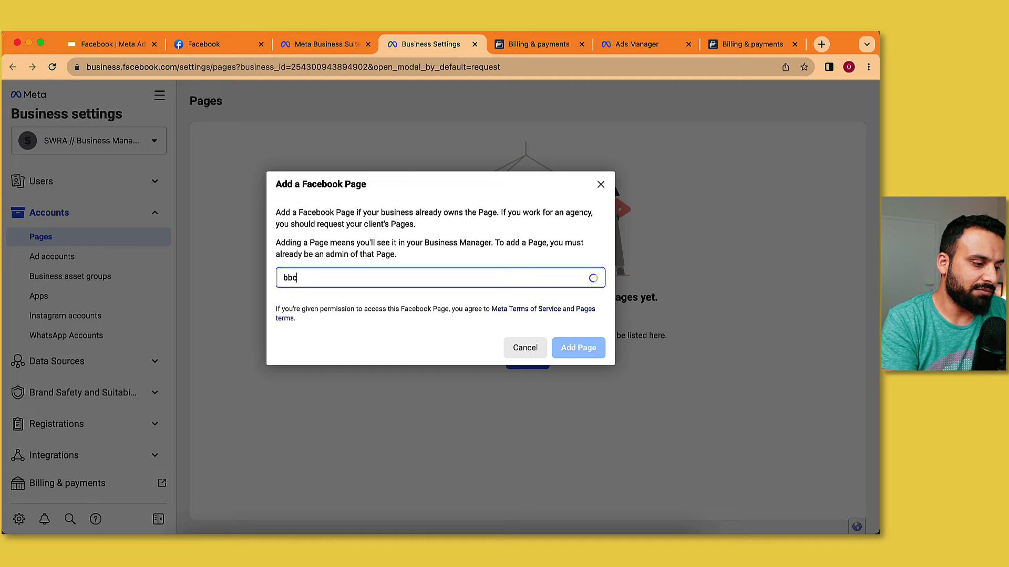
{"action": "scroll", "coordinate": [357, 381], "scroll_direction": "down", "scroll_amount": 2}
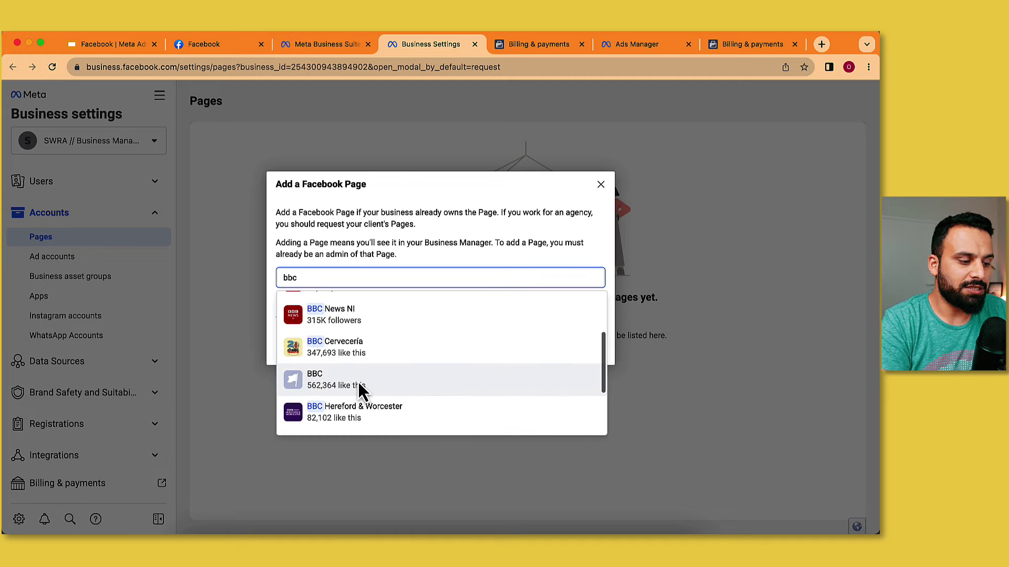
Replace the search text with the copied page URL, add the ACE Digital Training Page to the business and close the confirmation
{"action": "double_click", "coordinate": [316, 278]}
{"action": "key", "text": "super+v"}
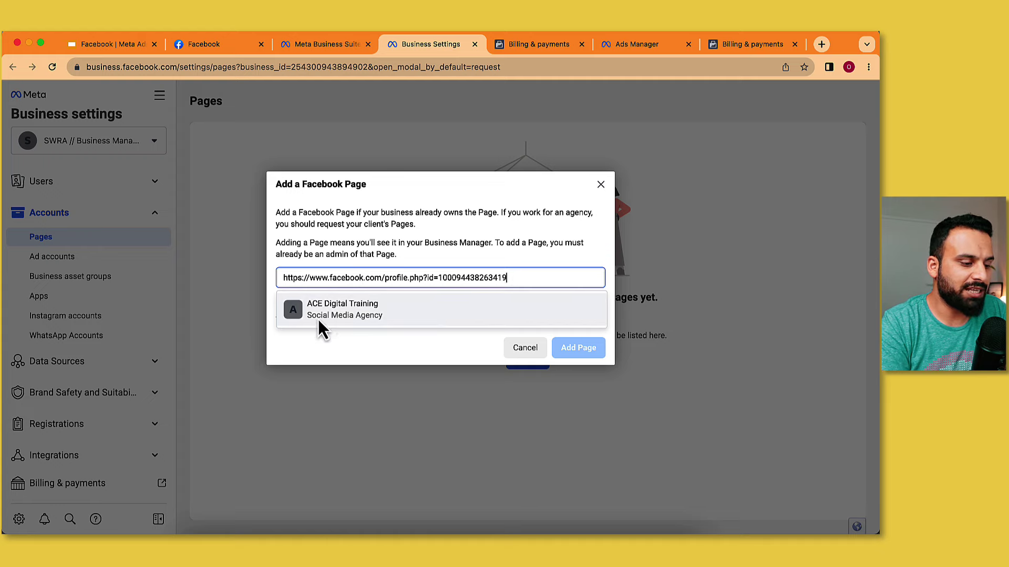
{"action": "left_click", "coordinate": [374, 311]}
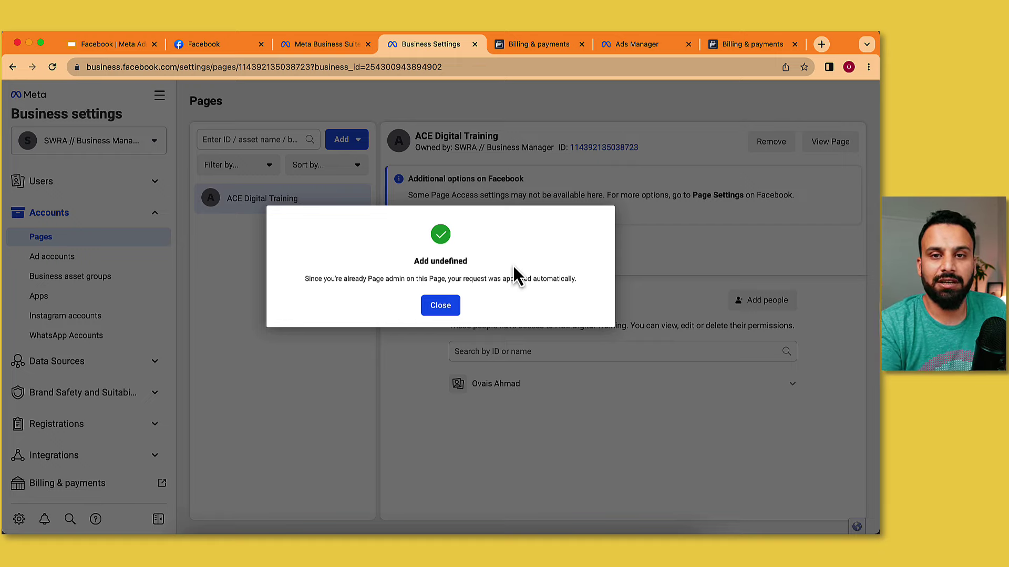
{"action": "left_click", "coordinate": [441, 305]}
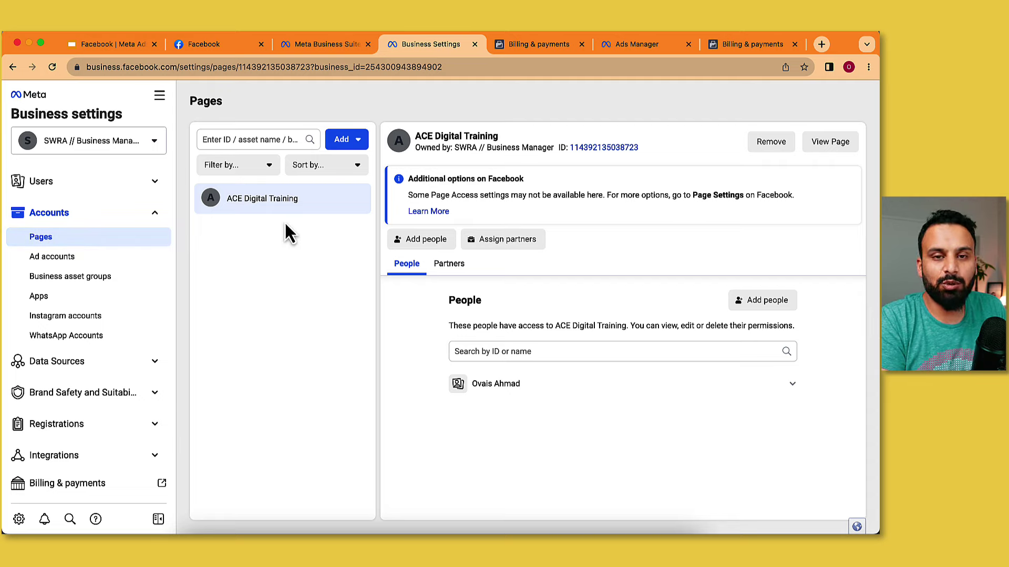
Expand the Users section and start a new request for access to a Facebook Page
{"action": "left_click", "coordinate": [99, 182]}
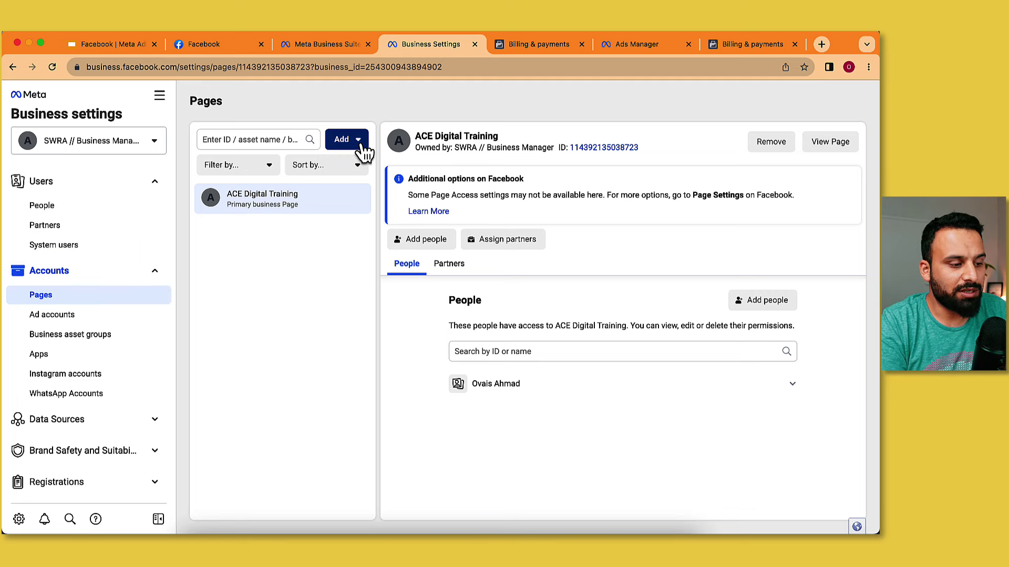
{"action": "left_click", "coordinate": [353, 140]}
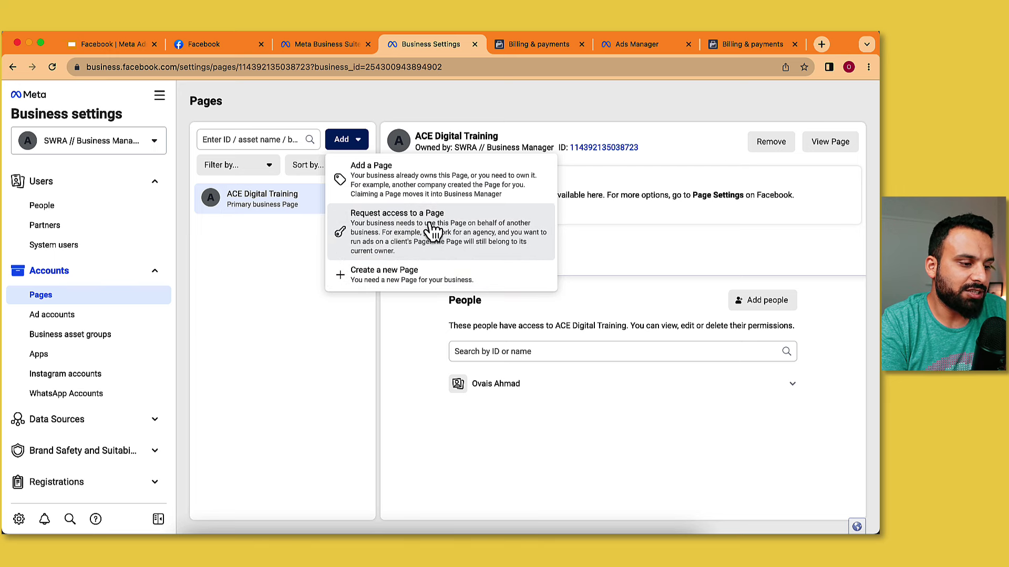
{"action": "left_click", "coordinate": [402, 234]}
{"action": "left_click", "coordinate": [371, 260]}
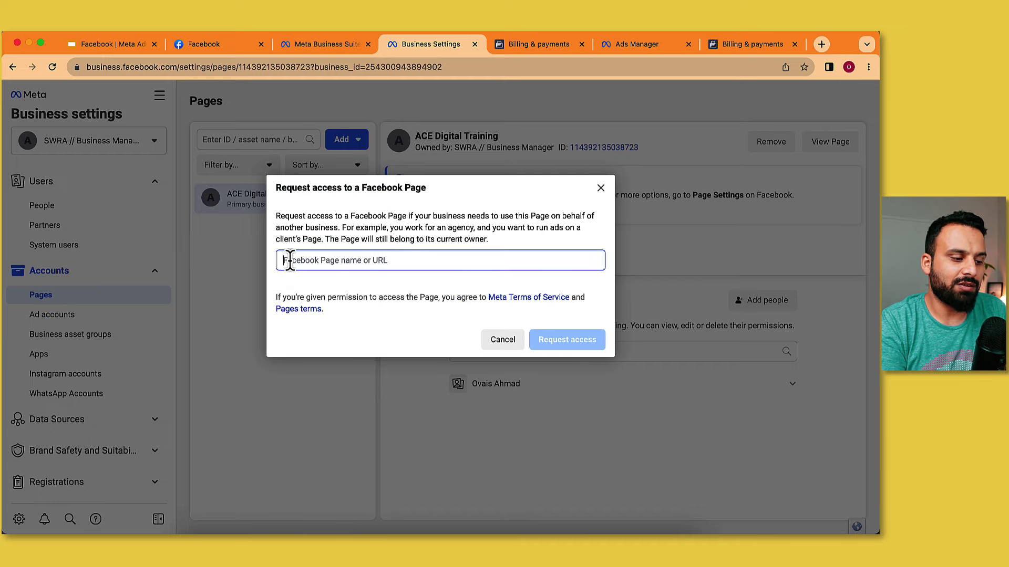
Search Facebook for Senator We Run Ads and open its page
{"action": "left_click", "coordinate": [219, 48]}
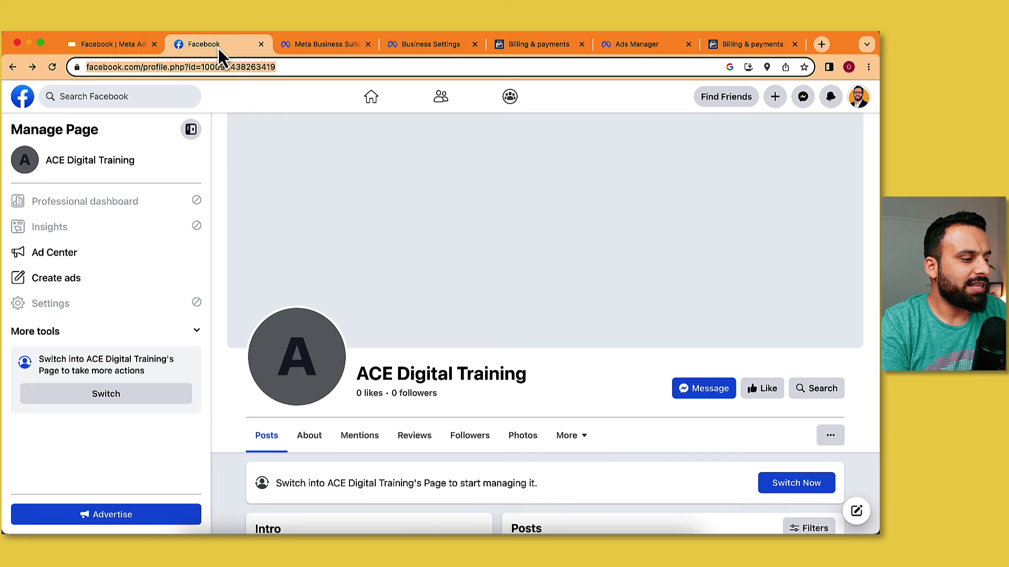
{"action": "left_click", "coordinate": [135, 97]}
{"action": "type", "text": "senator"}
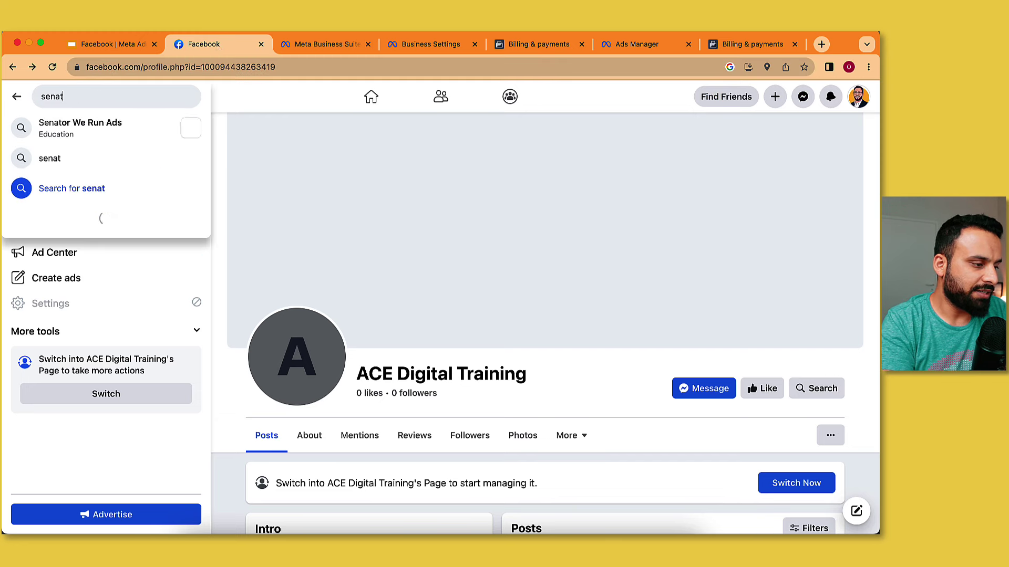
{"action": "left_click", "coordinate": [138, 128]}
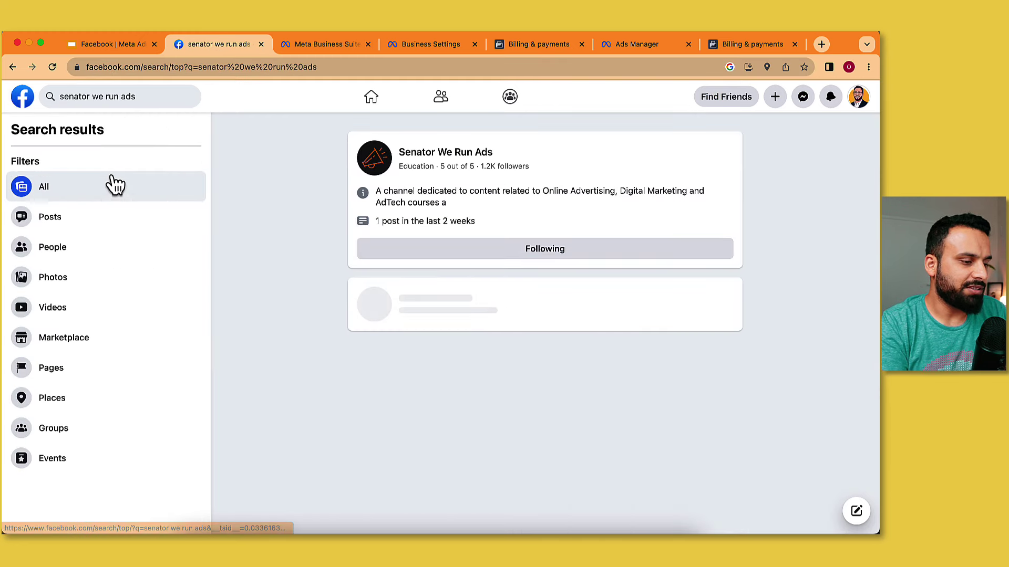
{"action": "left_click", "coordinate": [442, 156]}
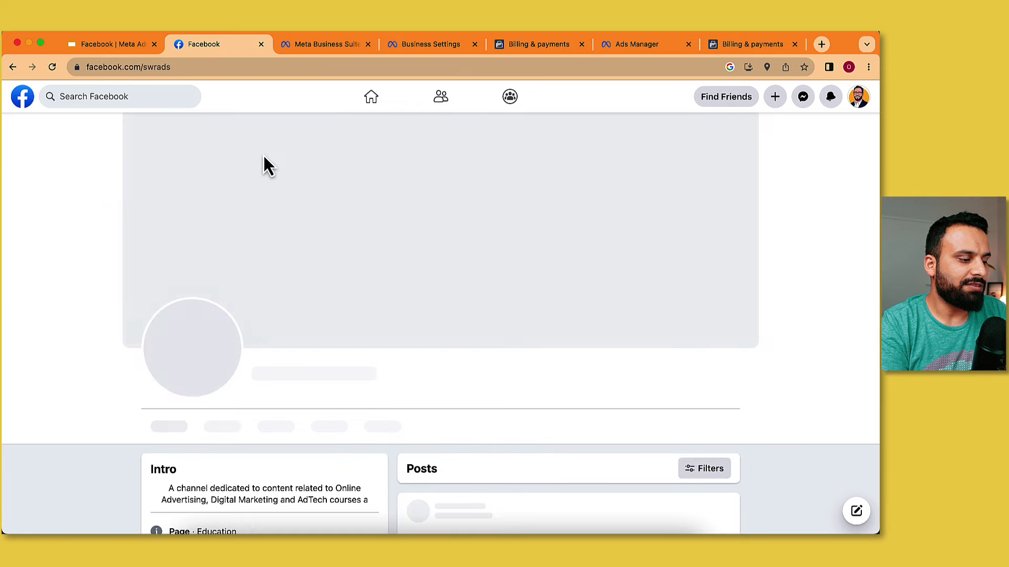
Copy the Senator We Run Ads page URL into the Facebook Page access request and select the matching Page
{"action": "left_click", "coordinate": [188, 64]}
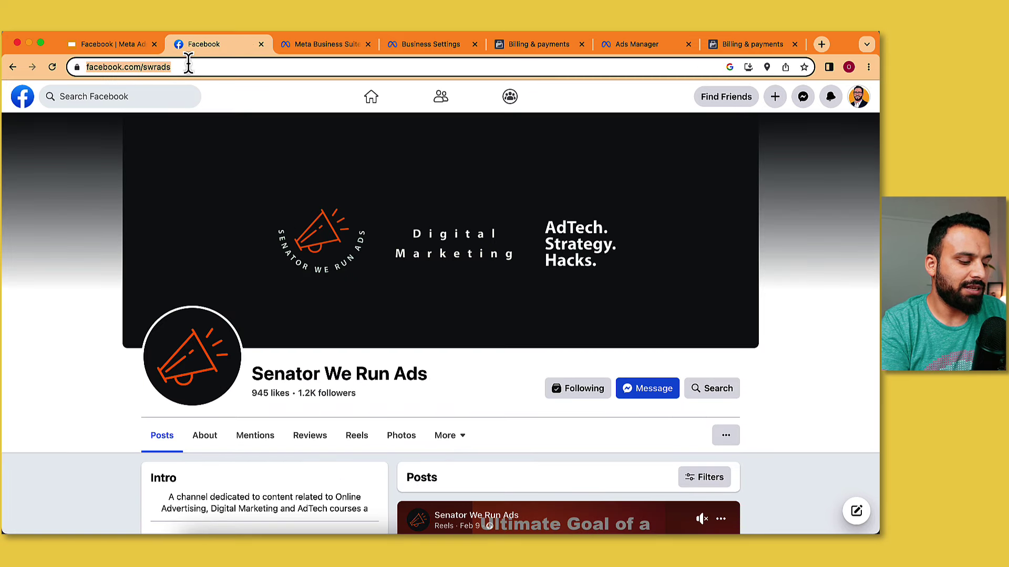
{"action": "left_click", "coordinate": [326, 42]}
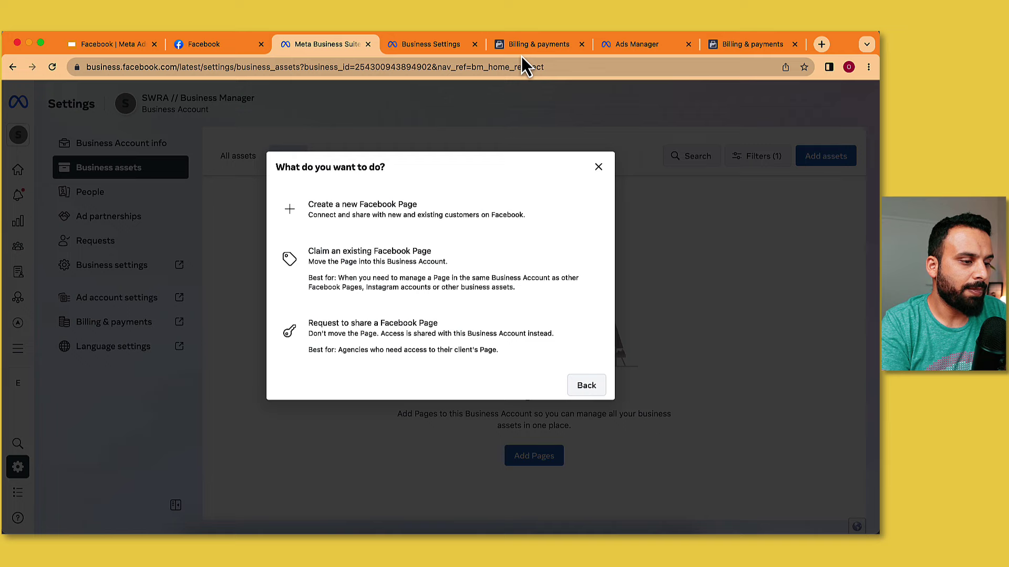
{"action": "left_click", "coordinate": [430, 44]}
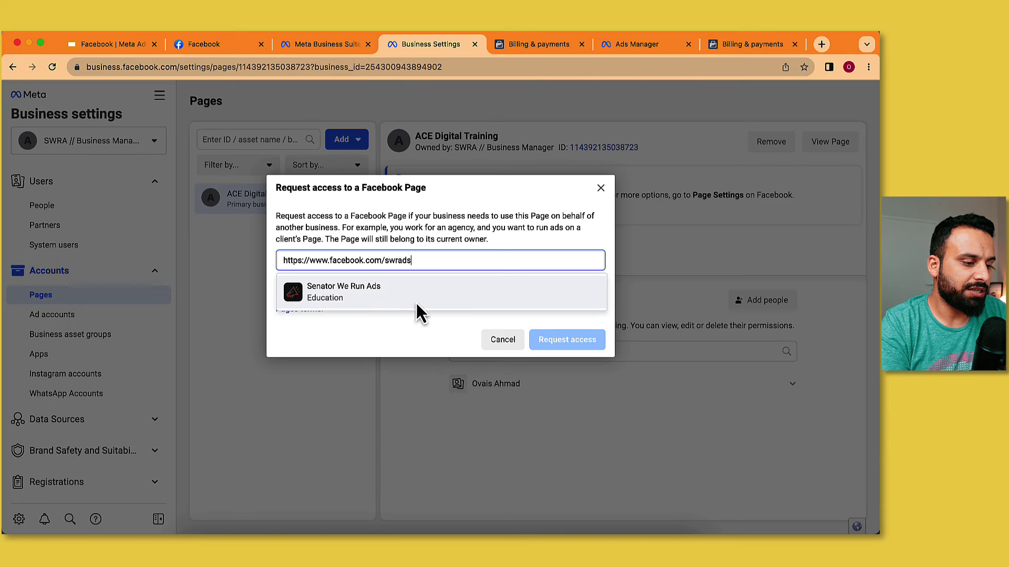
{"action": "left_click", "coordinate": [309, 296]}
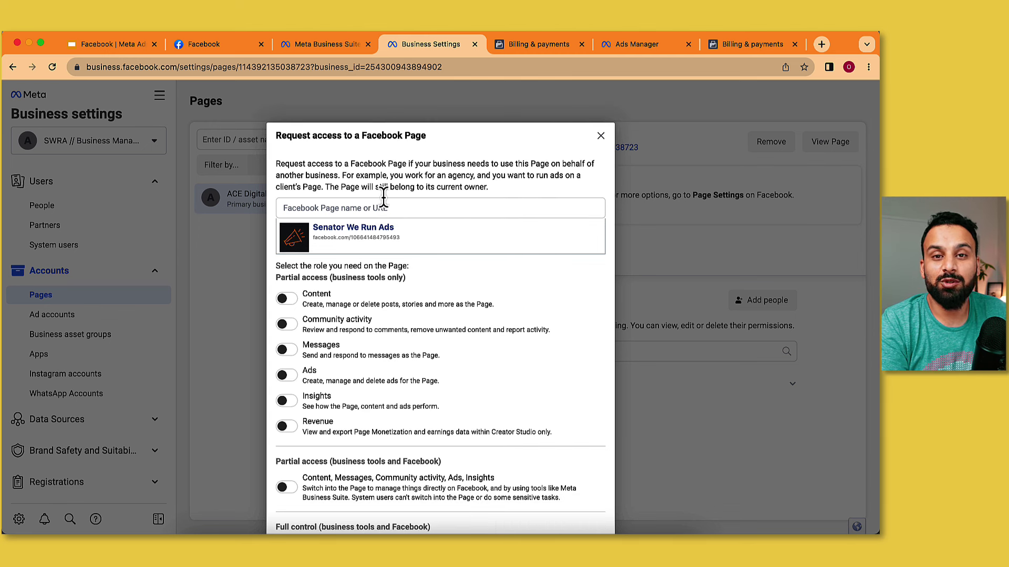
Request partial access covering Content, Messages, Community activity, Ads and Insights for business tools and Facebook, and dismiss the confirmation
{"action": "scroll", "coordinate": [392, 287], "scroll_direction": "down", "scroll_amount": 1}
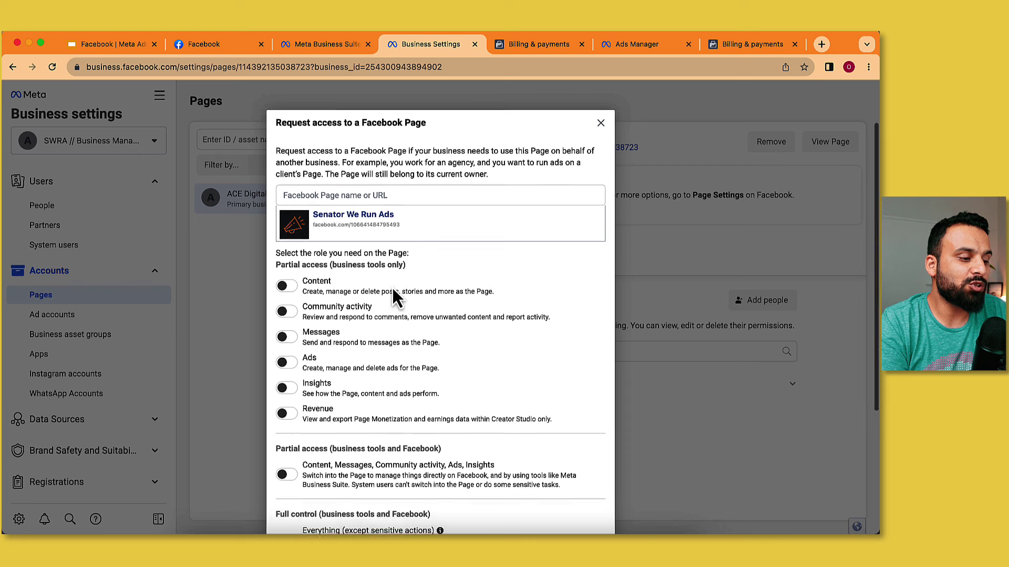
{"action": "scroll", "coordinate": [393, 289], "scroll_direction": "down", "scroll_amount": 1}
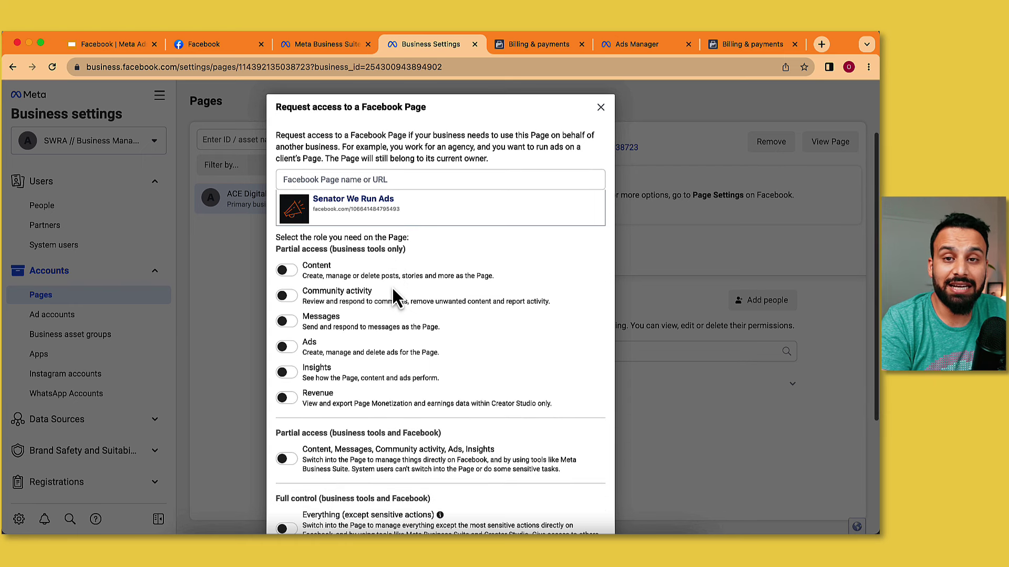
{"action": "scroll", "coordinate": [392, 286], "scroll_direction": "down", "scroll_amount": 1}
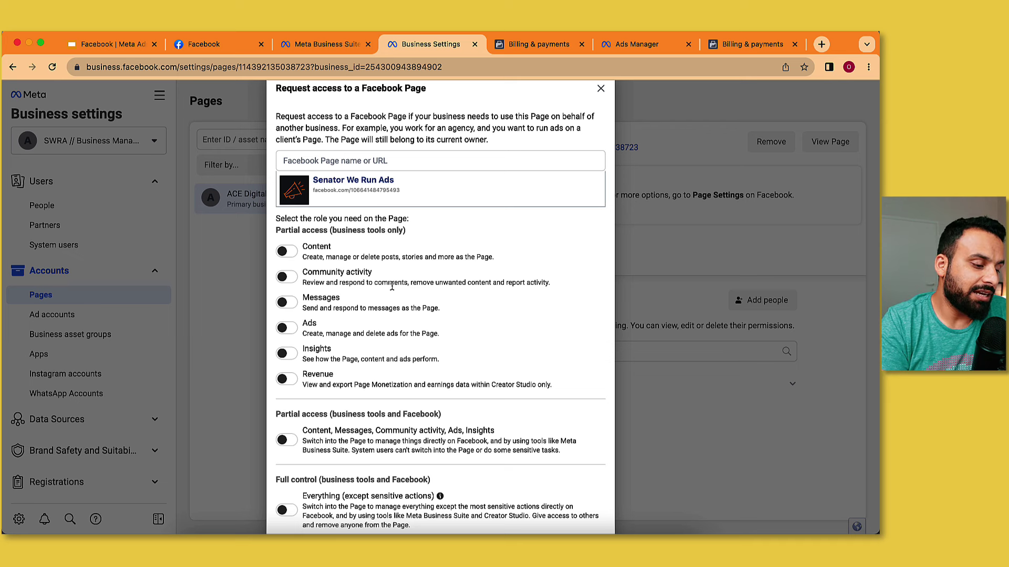
{"action": "scroll", "coordinate": [351, 436], "scroll_direction": "down", "scroll_amount": 2}
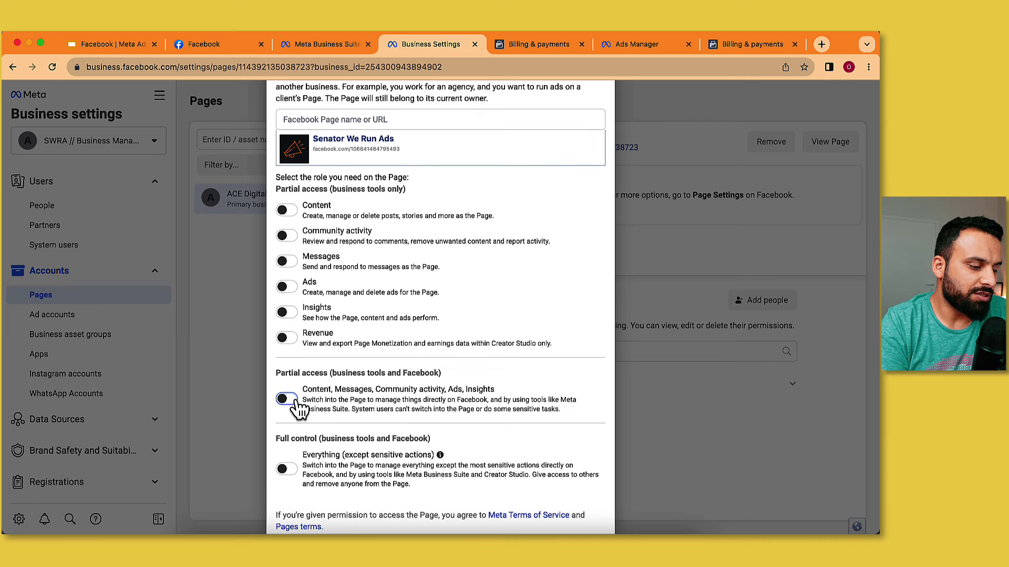
{"action": "left_click", "coordinate": [286, 399]}
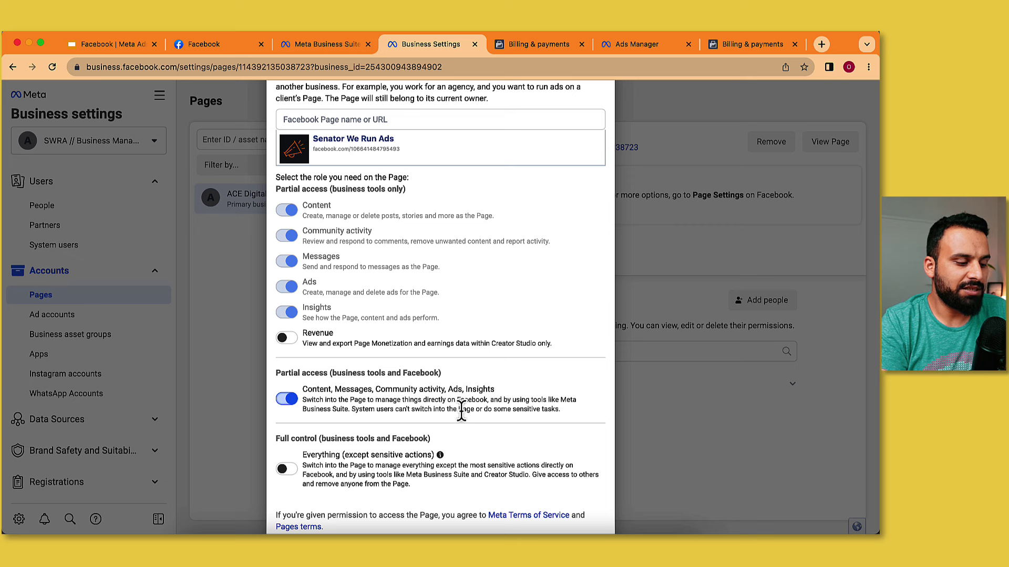
{"action": "scroll", "coordinate": [462, 412], "scroll_direction": "down", "scroll_amount": 5}
{"action": "left_click", "coordinate": [584, 497]}
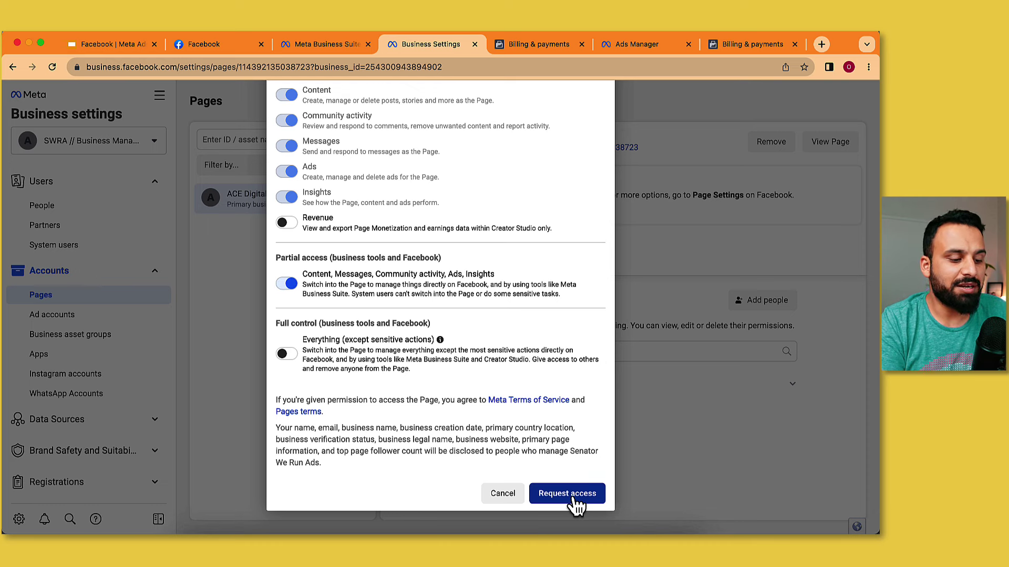
{"action": "scroll", "coordinate": [565, 415], "scroll_direction": "up", "scroll_amount": 10}
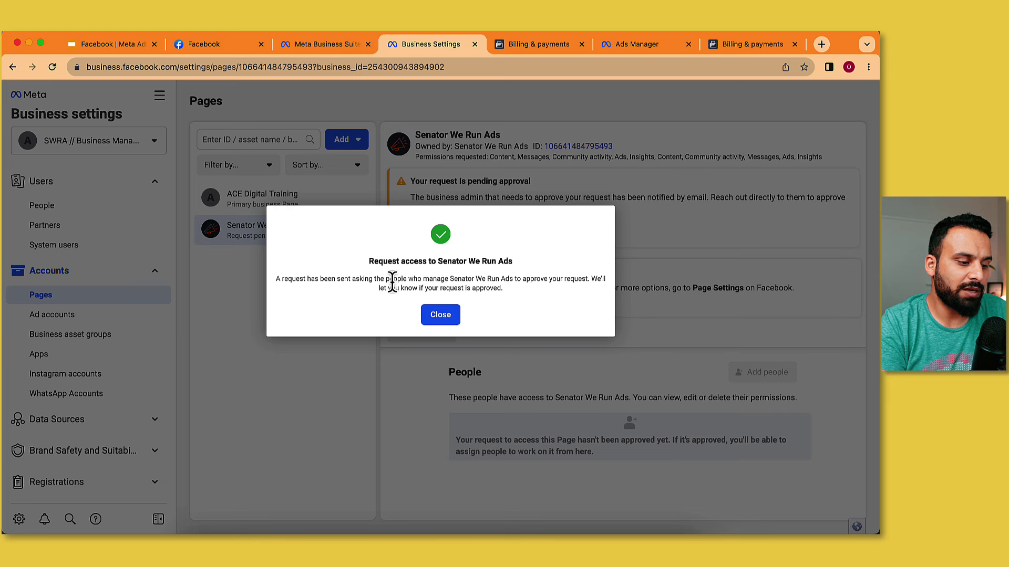
{"action": "left_click", "coordinate": [444, 317]}
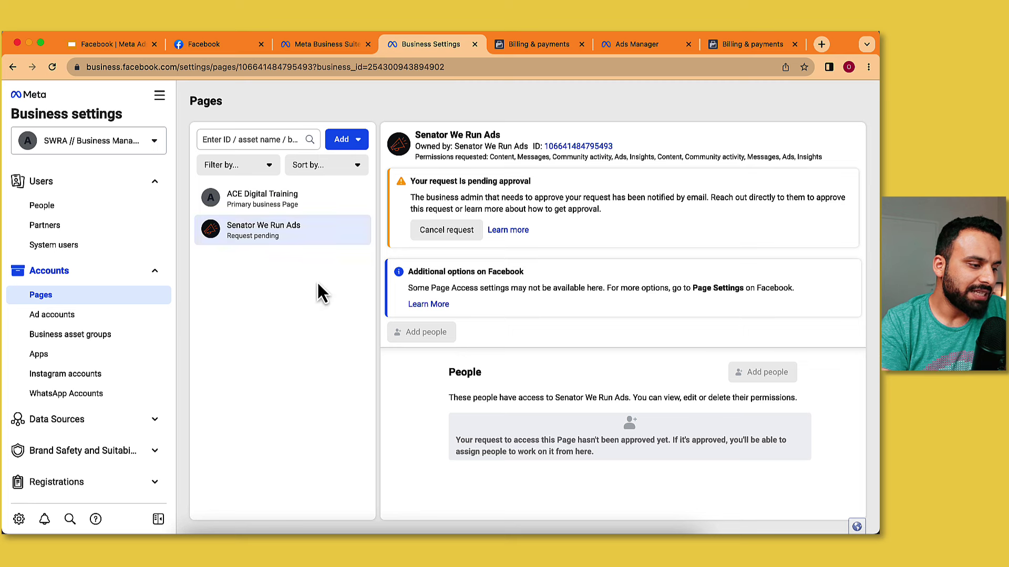
Review the Revision slide in the Google Slides course deck, and close the Business Settings page in the browser
{"action": "left_click", "coordinate": [105, 54]}
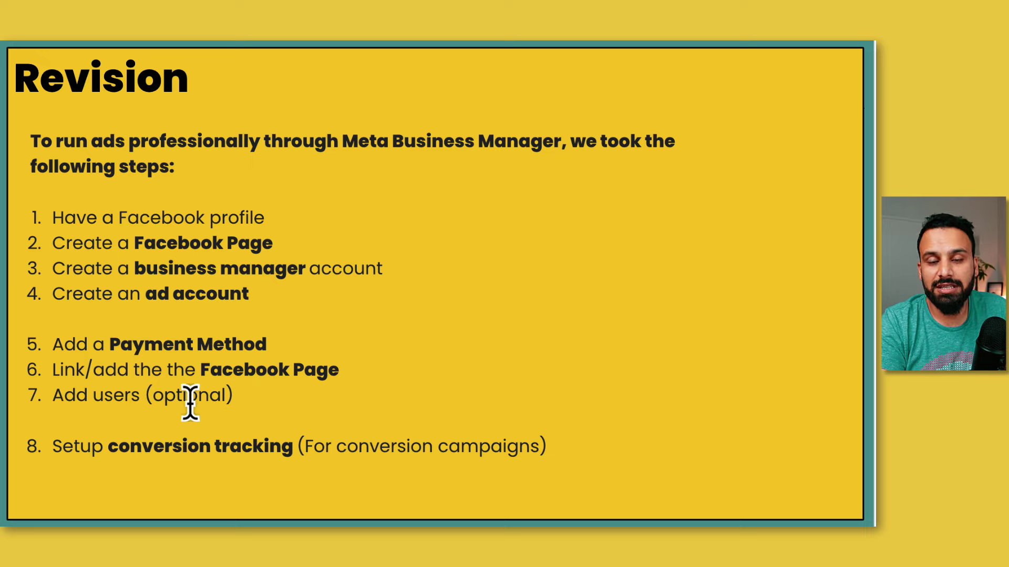
{"action": "key", "text": "Escape"}
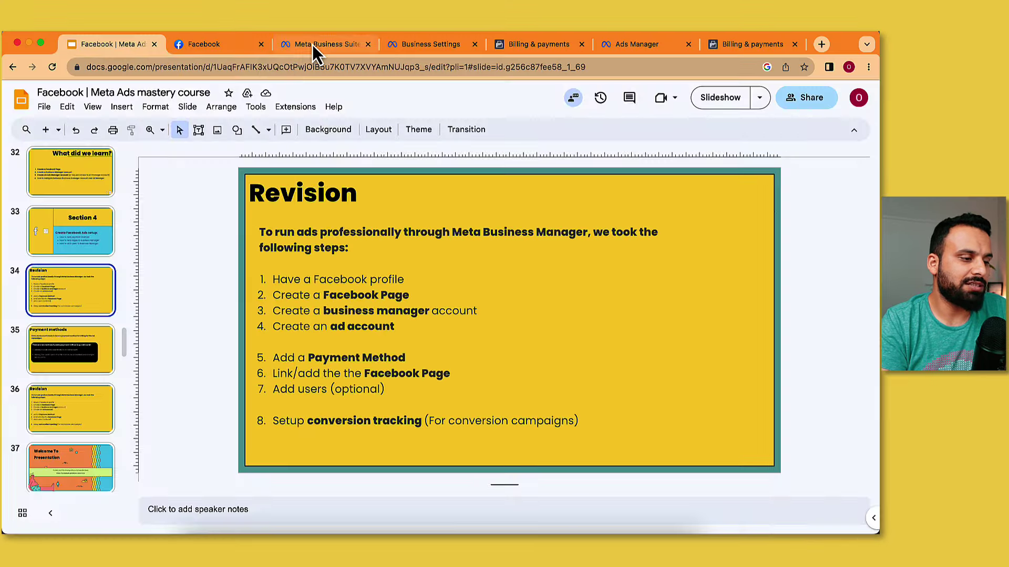
{"action": "left_click", "coordinate": [313, 44]}
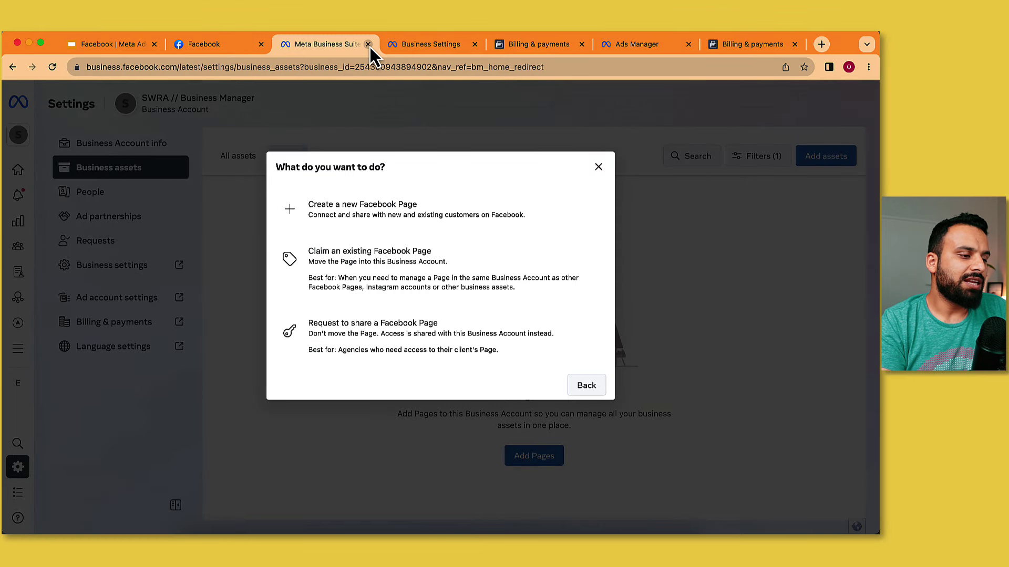
{"action": "left_click", "coordinate": [442, 45]}
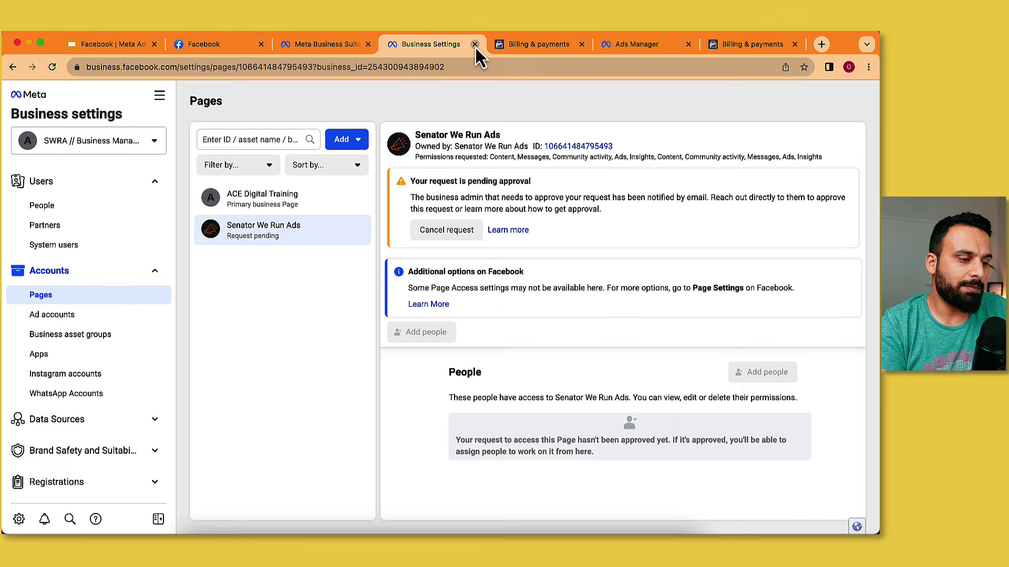
{"action": "left_click", "coordinate": [474, 46]}
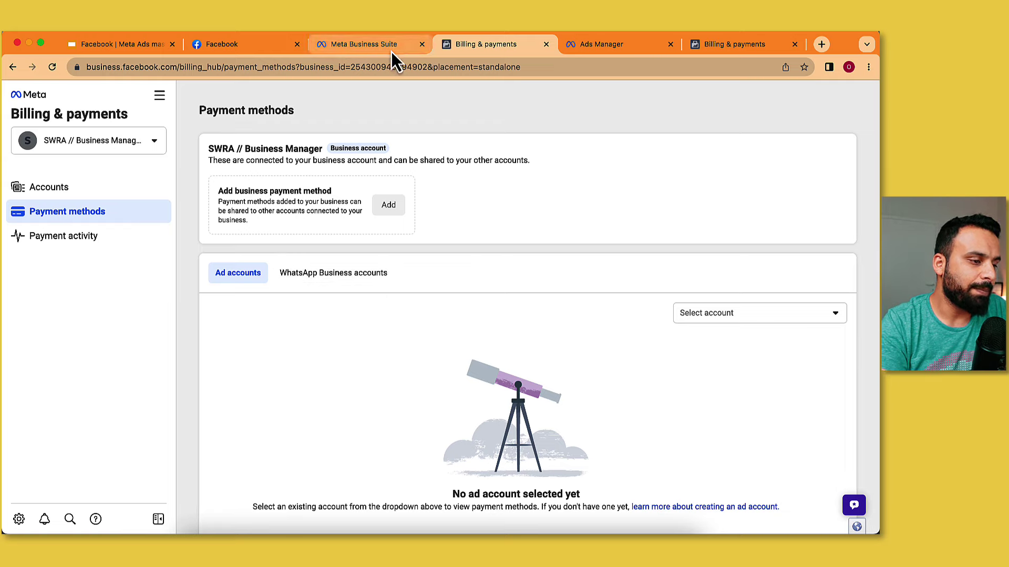
{"action": "double_click", "coordinate": [227, 67]}
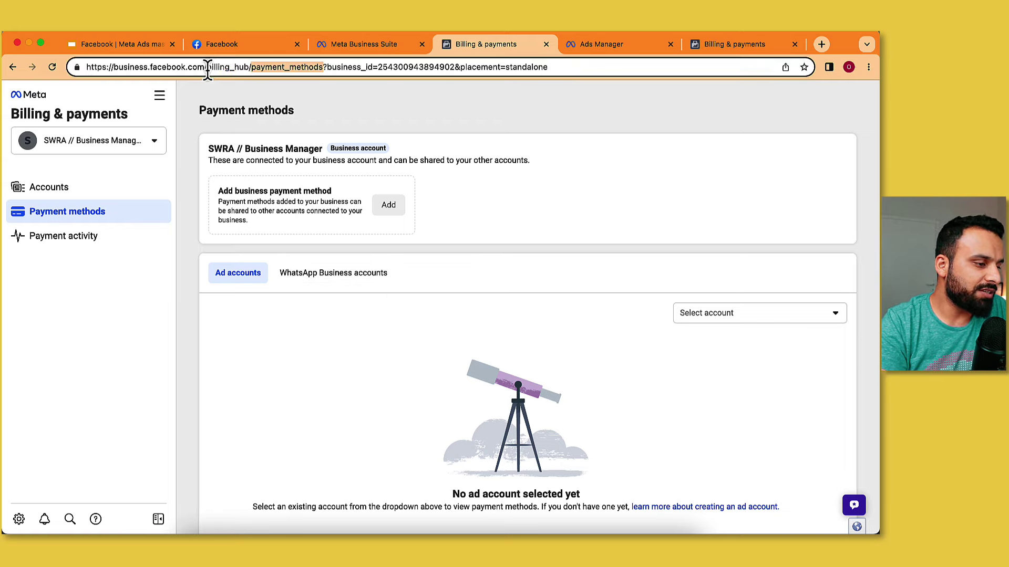
{"action": "left_click_drag", "start_coordinate": [207, 67], "coordinate": [517, 90]}
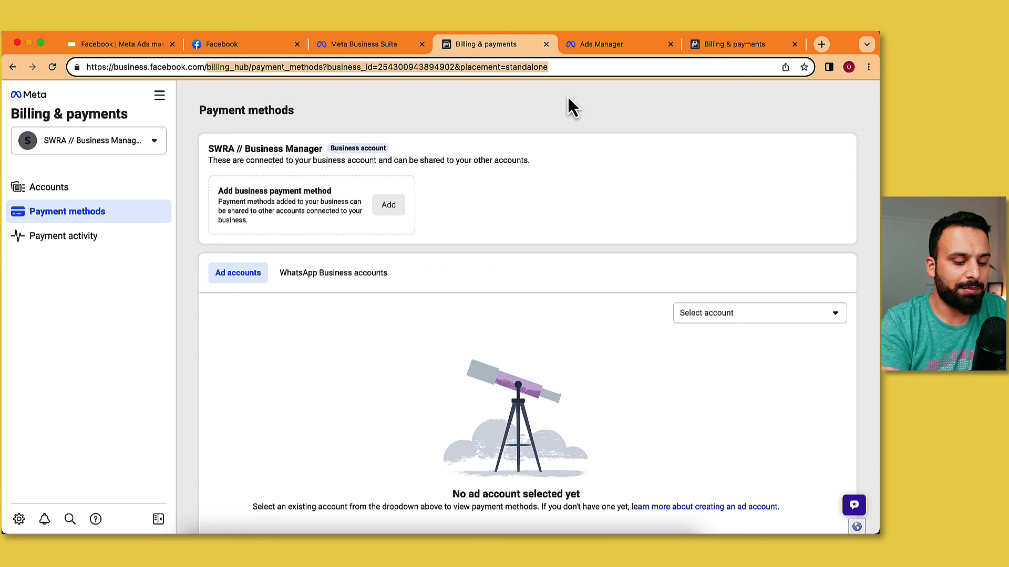
{"action": "key", "text": "BackSpace"}
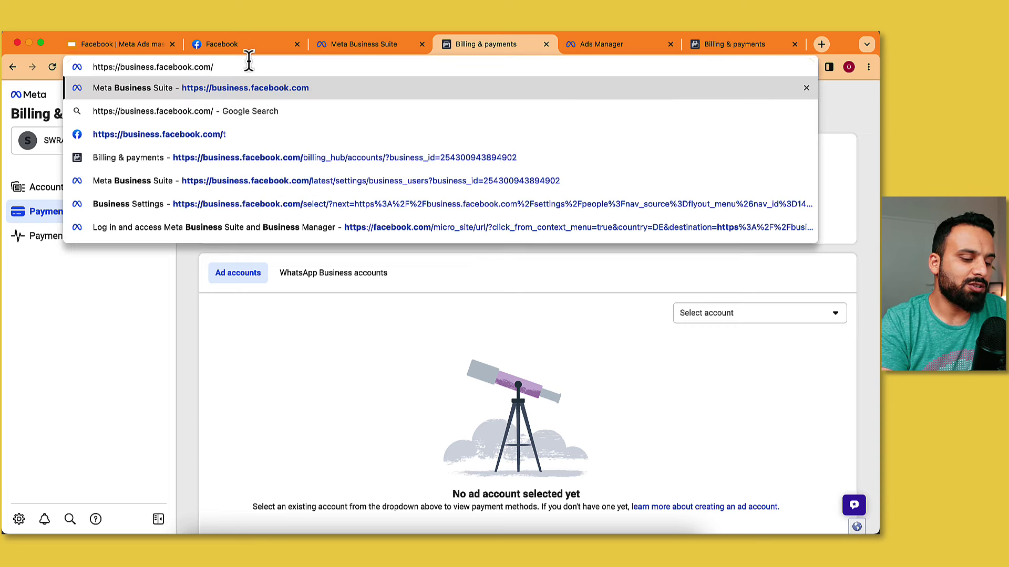
{"action": "key", "text": "Return"}
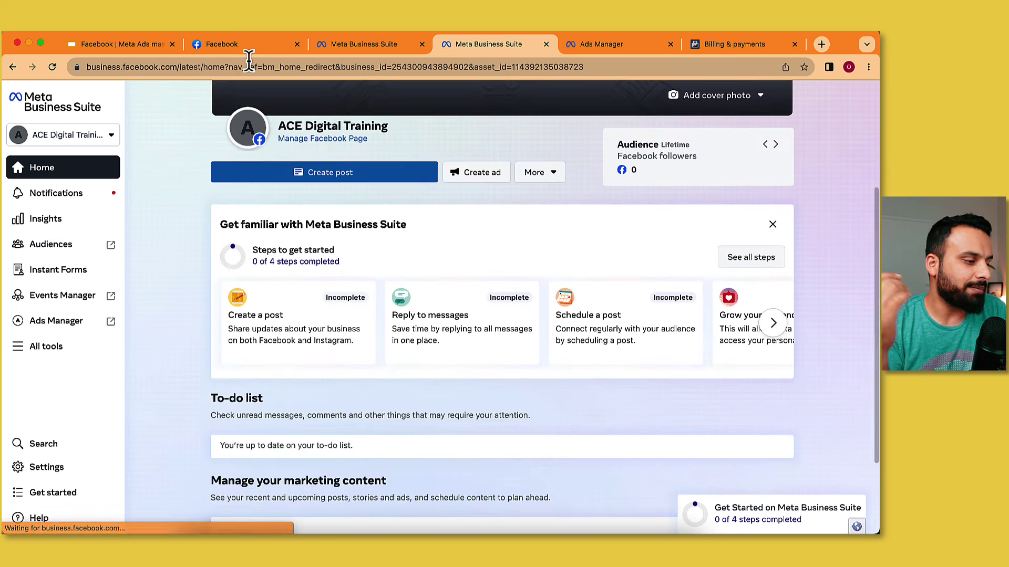
{"action": "left_click", "coordinate": [90, 138]}
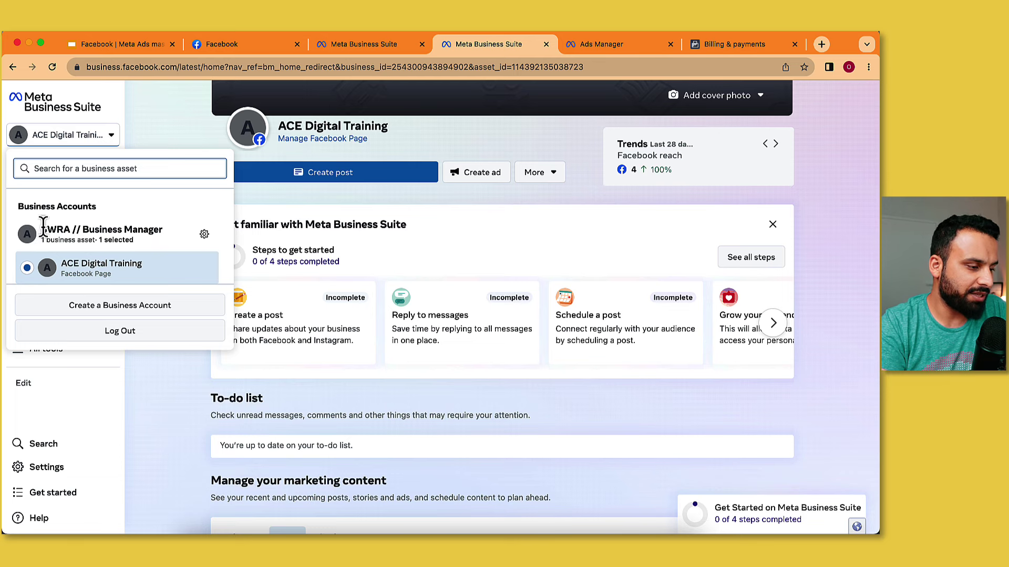
{"action": "left_click", "coordinate": [205, 234]}
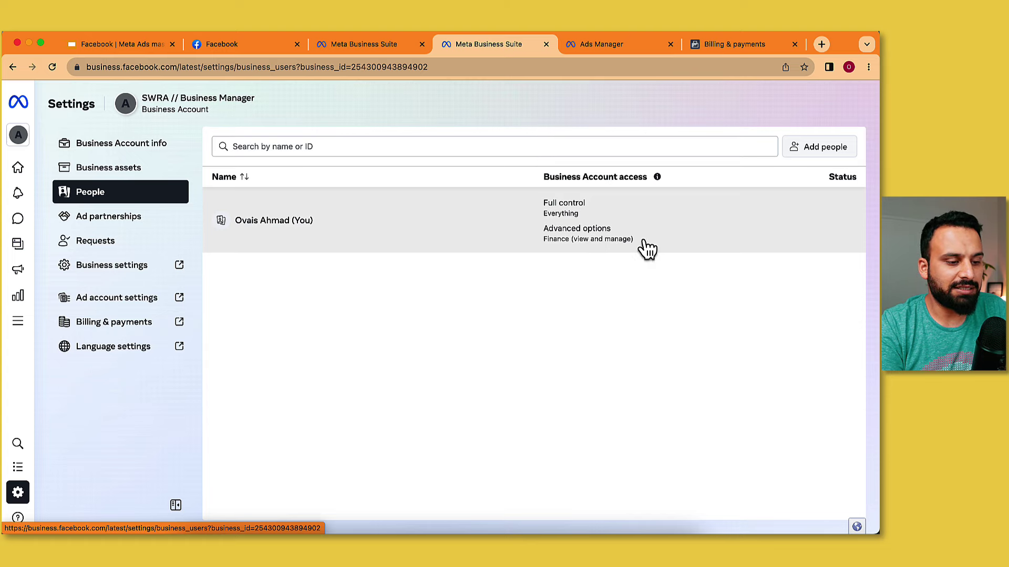
Start inviting a person to the business account with their email address, leaving temporary access off, and continue to access selection
{"action": "left_click", "coordinate": [823, 149]}
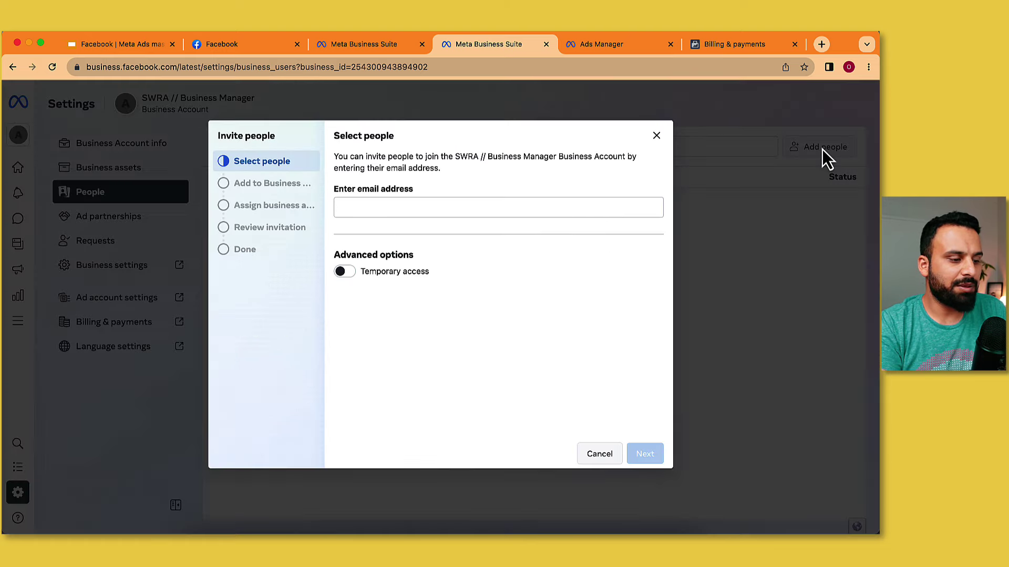
{"action": "left_click", "coordinate": [401, 205]}
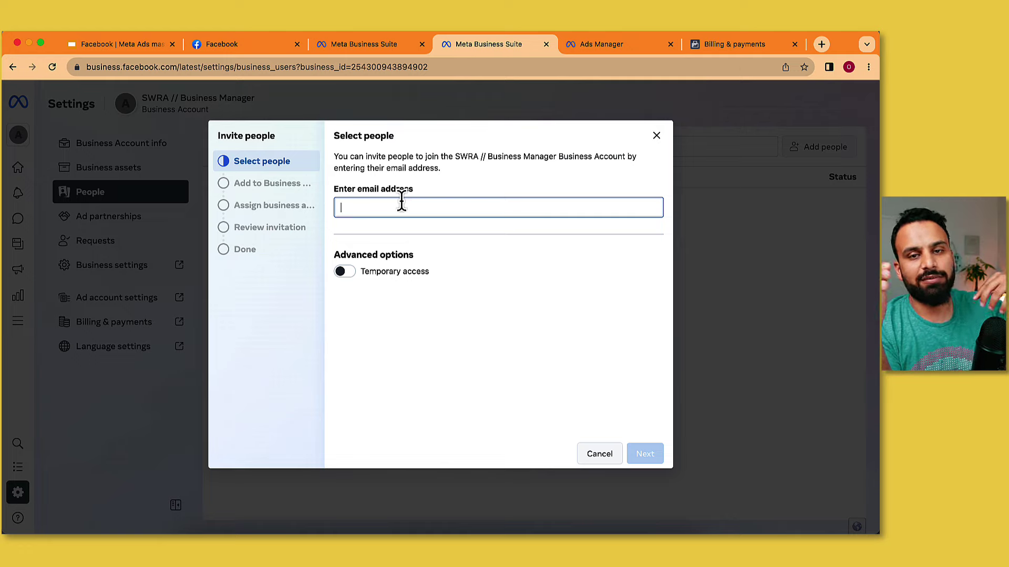
{"action": "key", "text": "super+v"}
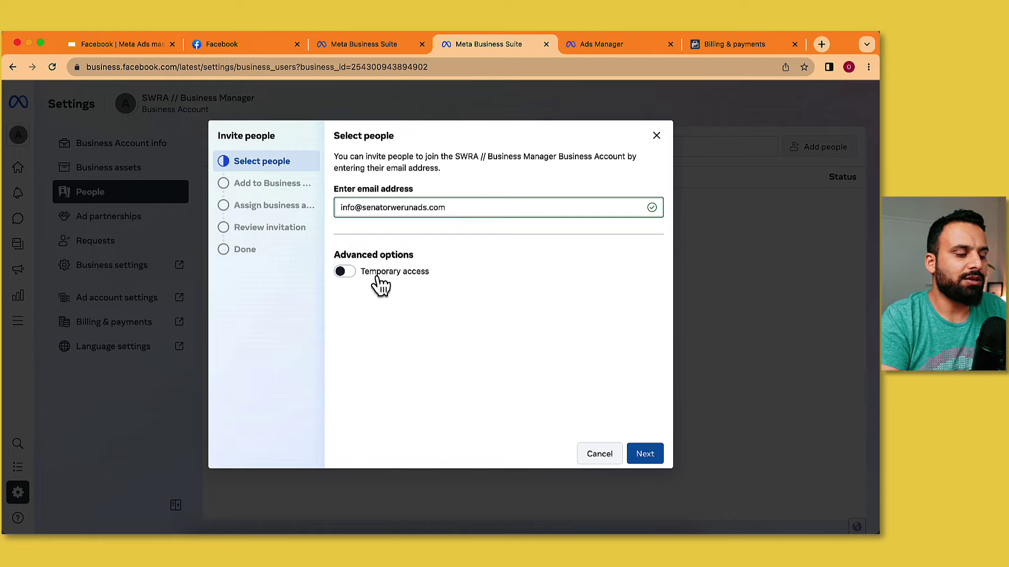
{"action": "left_click", "coordinate": [348, 272]}
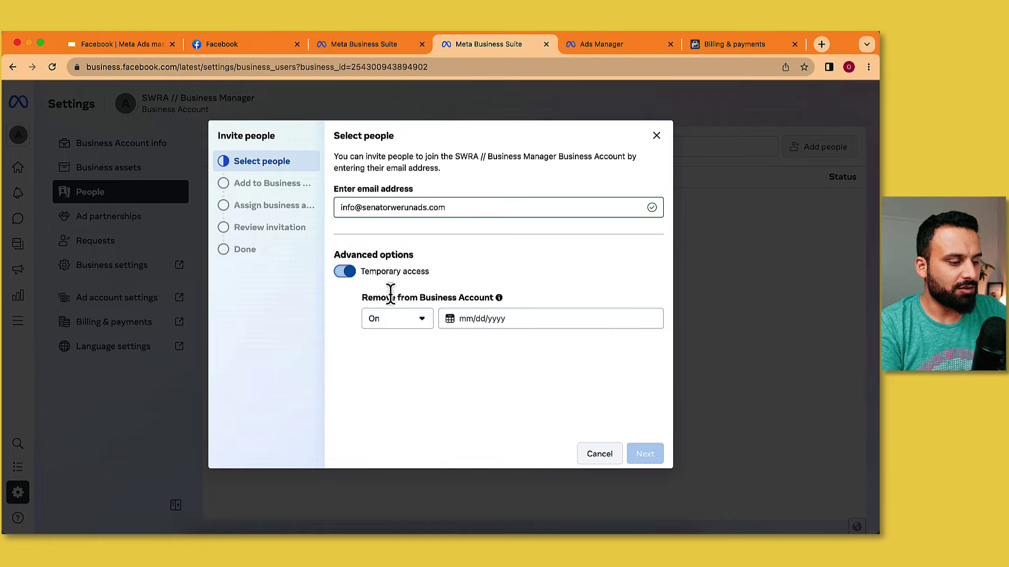
{"action": "left_click", "coordinate": [345, 273]}
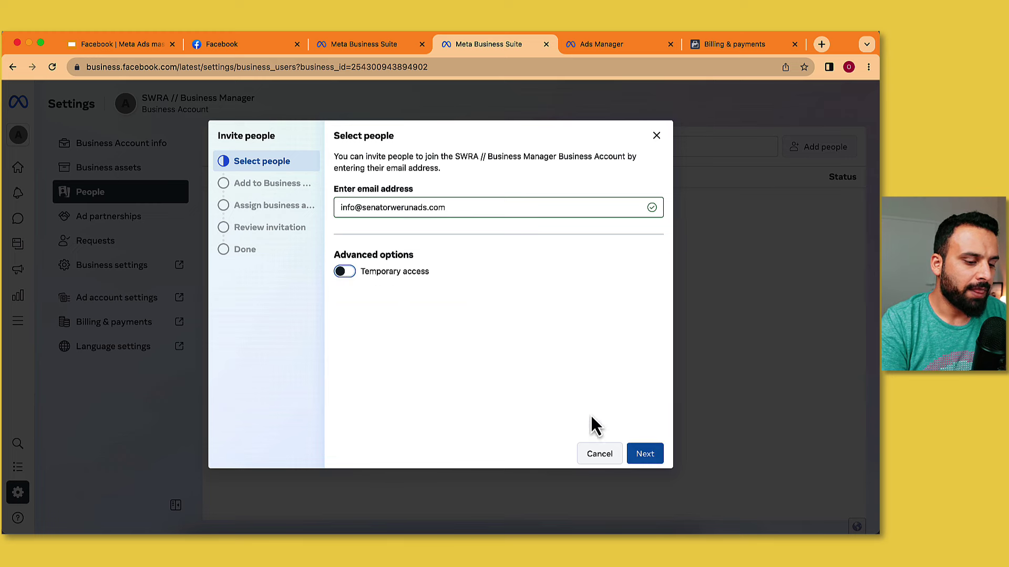
{"action": "left_click", "coordinate": [646, 454]}
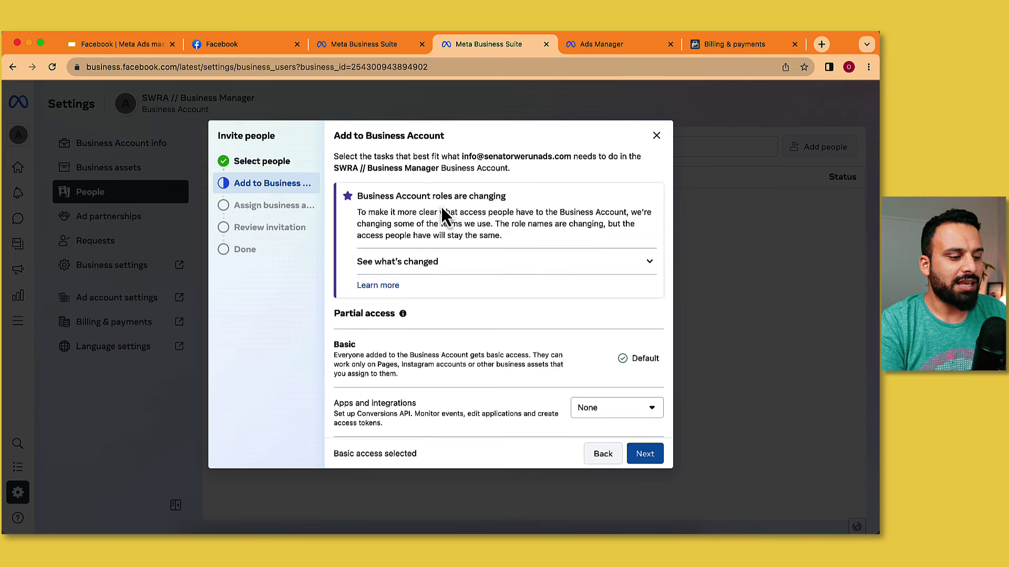
Expand the advanced options for the invited person and set their Finance access to Manage
{"action": "scroll", "coordinate": [441, 210], "scroll_direction": "down", "scroll_amount": 3}
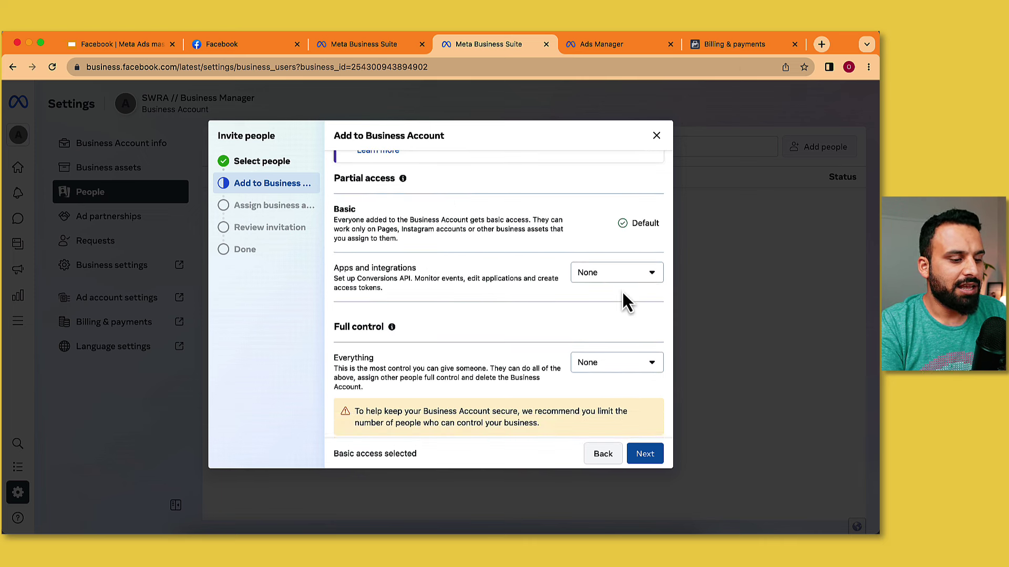
{"action": "scroll", "coordinate": [521, 311], "scroll_direction": "down", "scroll_amount": 1}
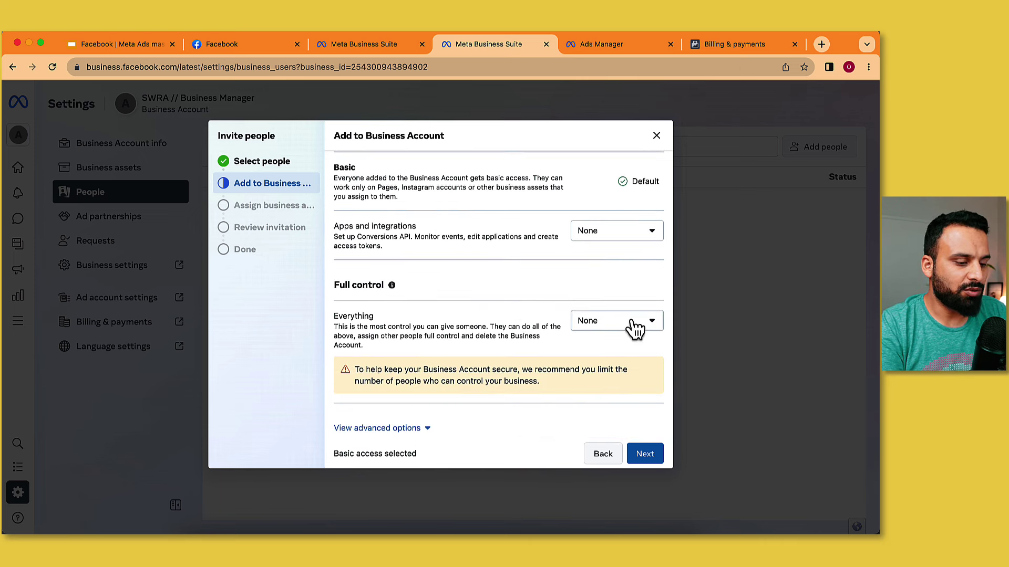
{"action": "left_click", "coordinate": [636, 323]}
{"action": "left_click", "coordinate": [523, 320]}
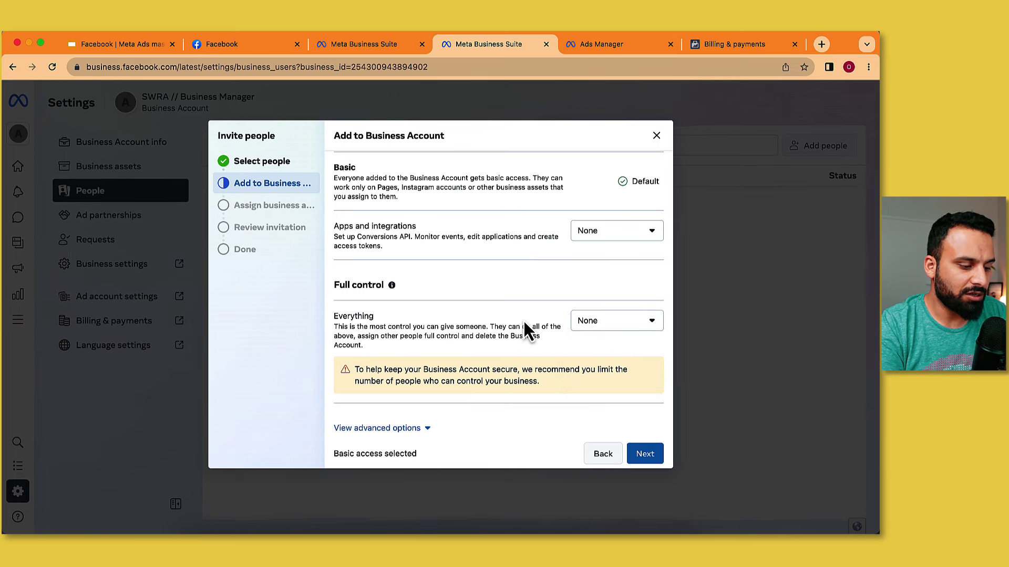
{"action": "left_click", "coordinate": [407, 428]}
{"action": "scroll", "coordinate": [407, 427], "scroll_direction": "down", "scroll_amount": 1}
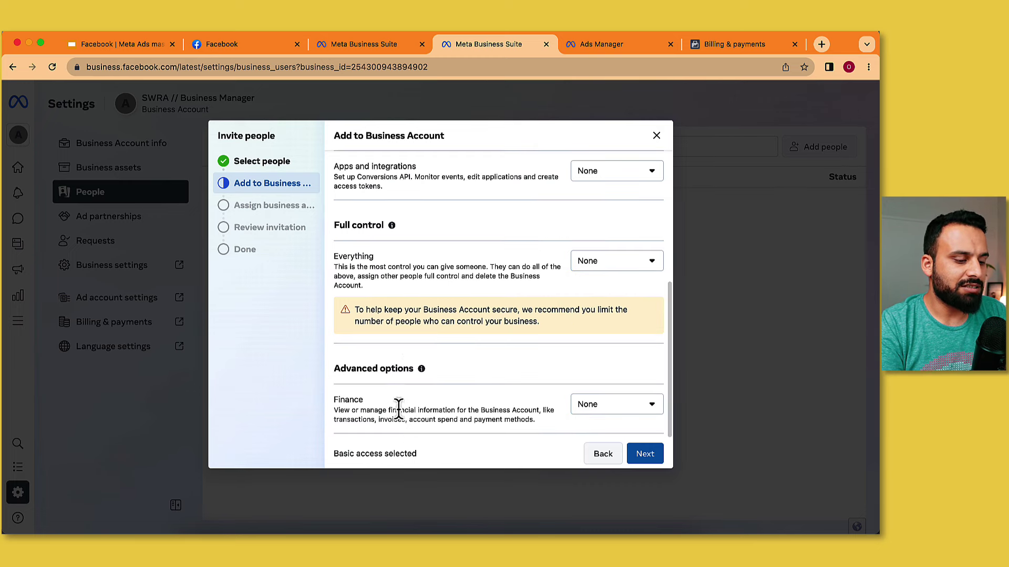
{"action": "left_click", "coordinate": [644, 418]}
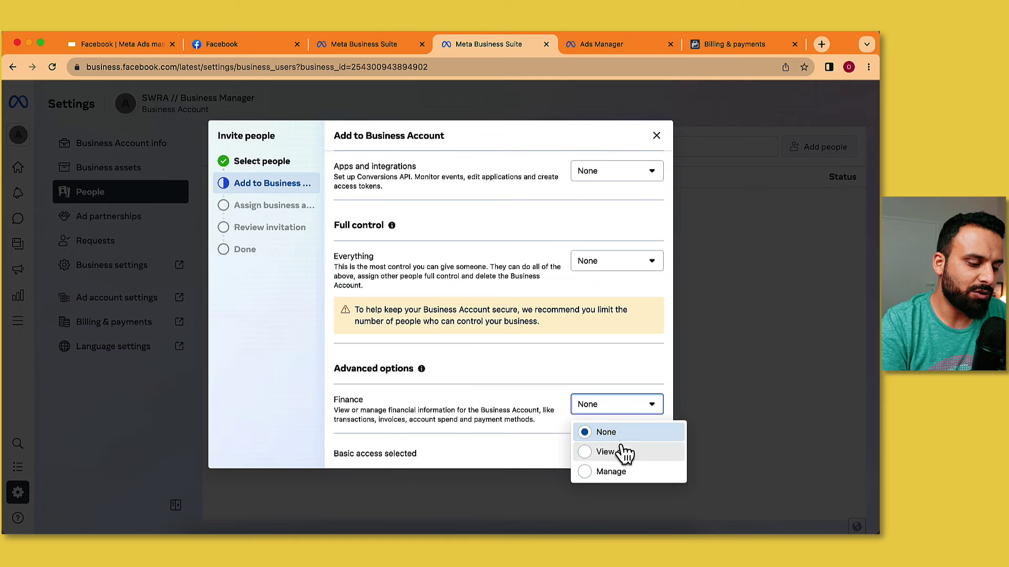
{"action": "left_click", "coordinate": [610, 472]}
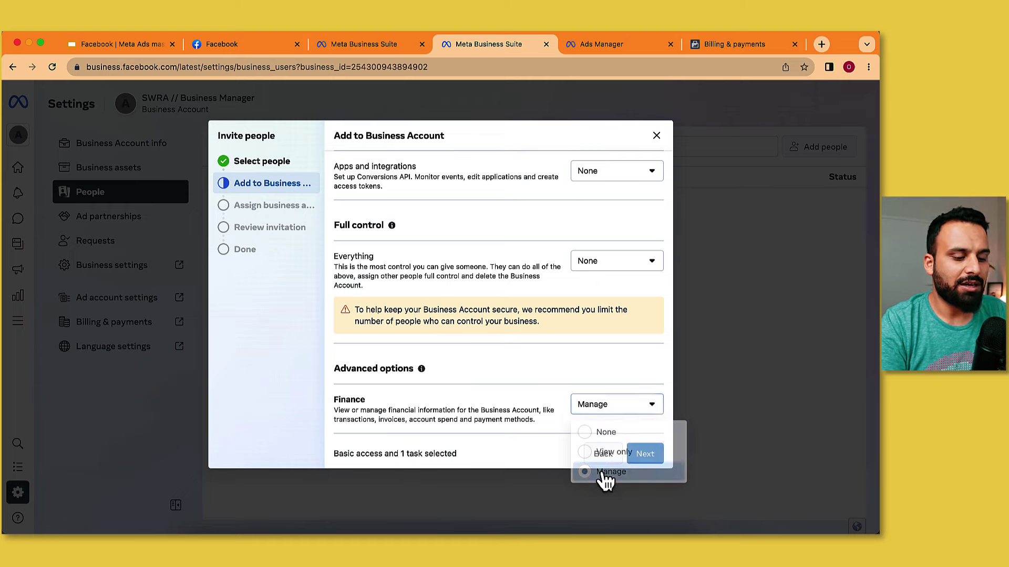
Continue to asset assignment and select the ACE Digital Training Page, SWRA // Ad Account and Senator We Run Ads Page for the invited person
{"action": "left_click", "coordinate": [650, 459]}
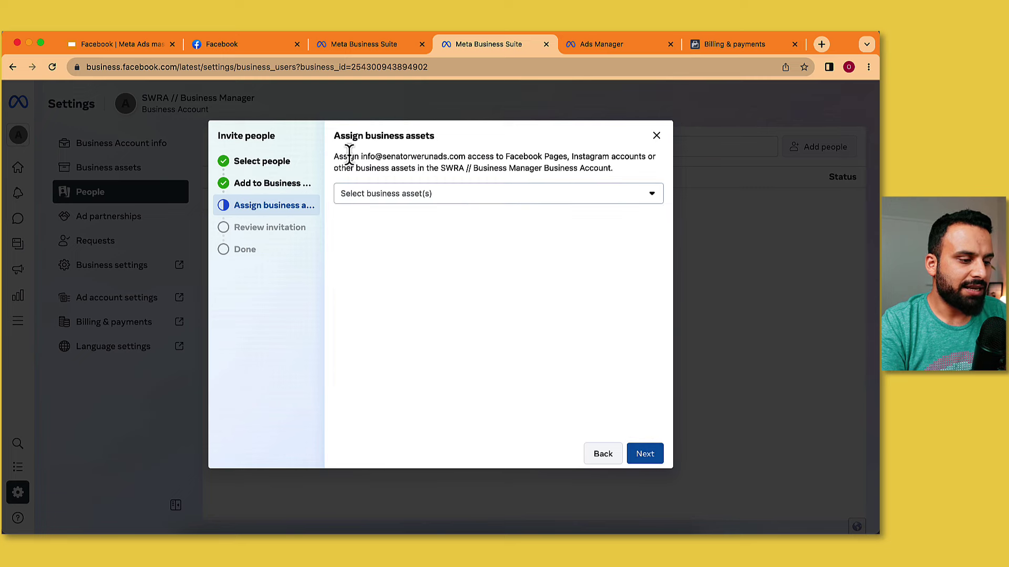
{"action": "left_click_drag", "start_coordinate": [349, 156], "coordinate": [552, 157]}
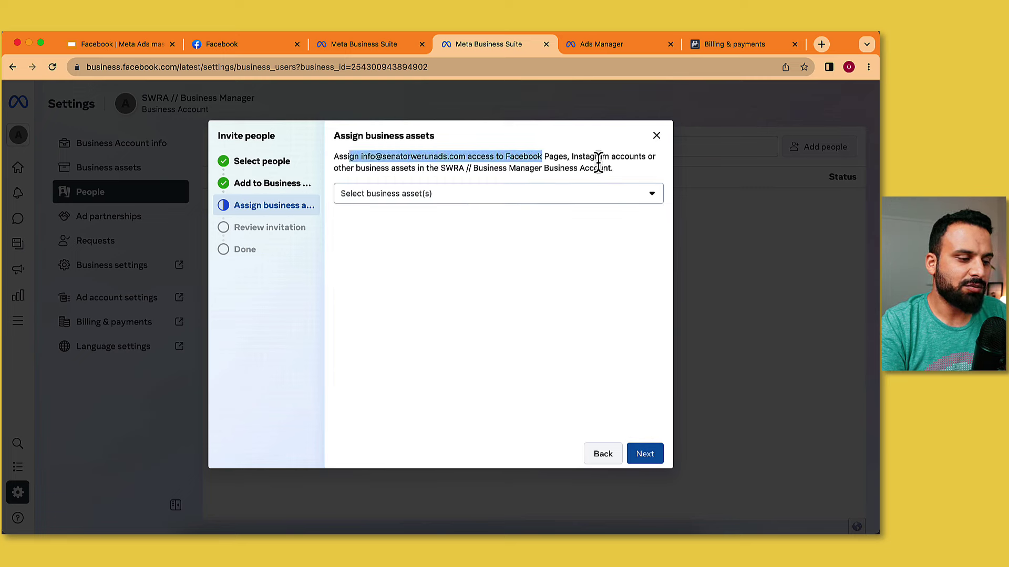
{"action": "left_click", "coordinate": [575, 201]}
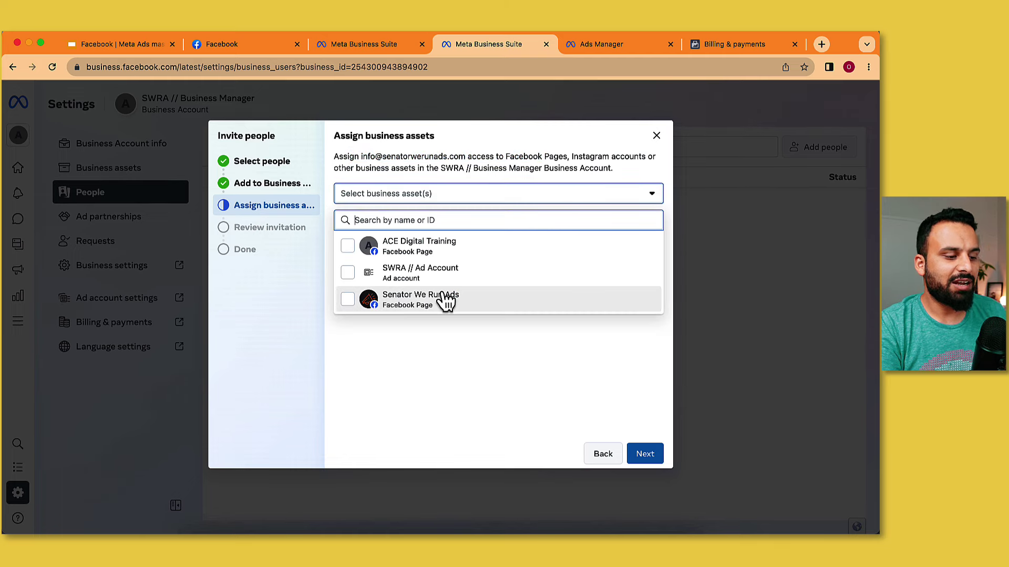
{"action": "left_click", "coordinate": [348, 247]}
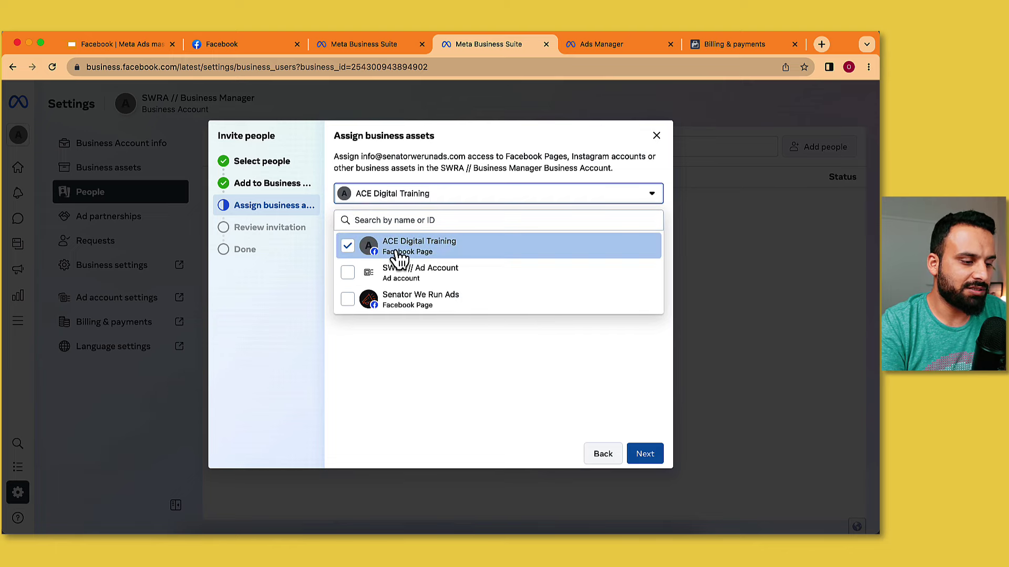
{"action": "left_click", "coordinate": [349, 273]}
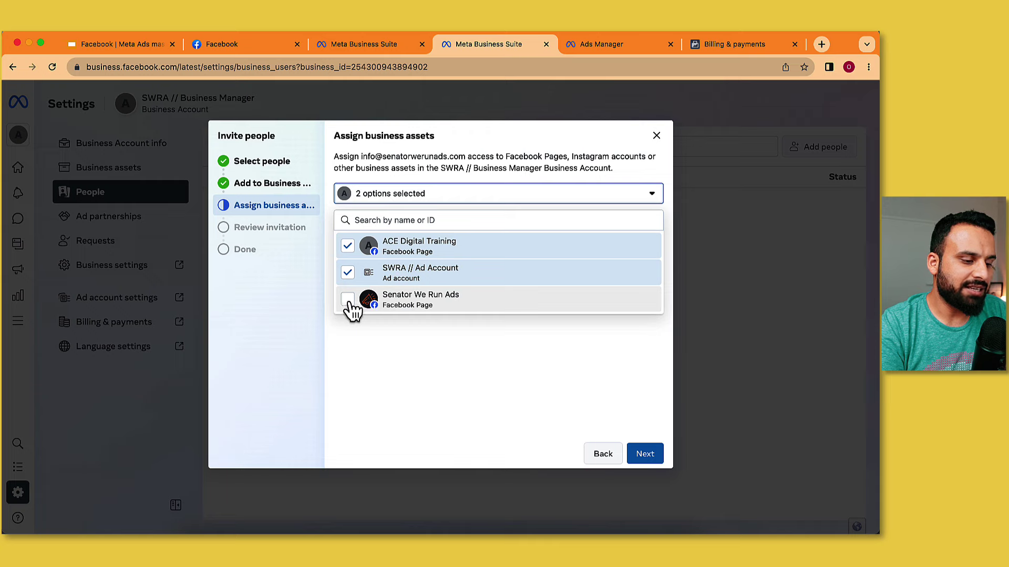
{"action": "left_click", "coordinate": [348, 301]}
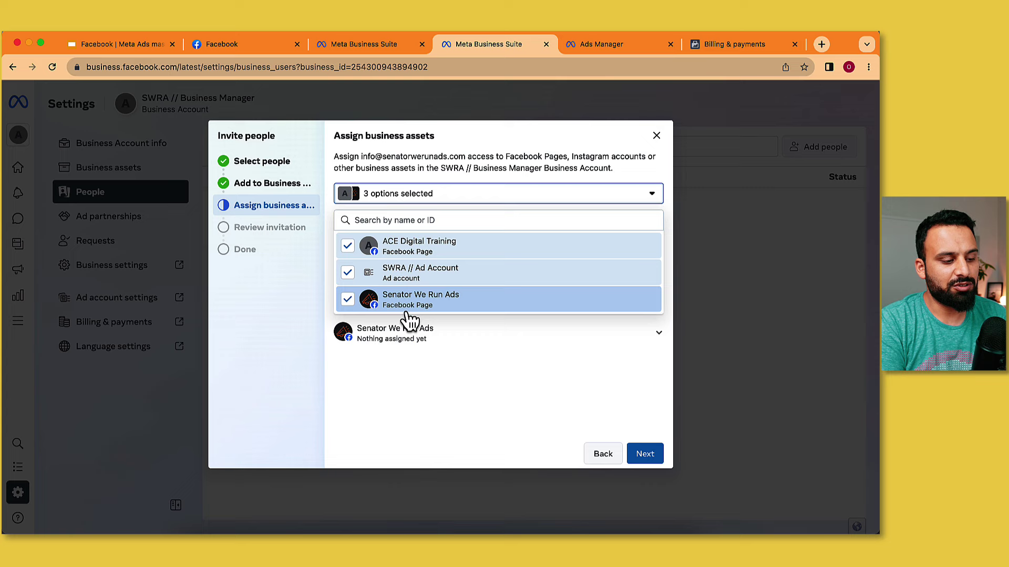
{"action": "left_click", "coordinate": [428, 445]}
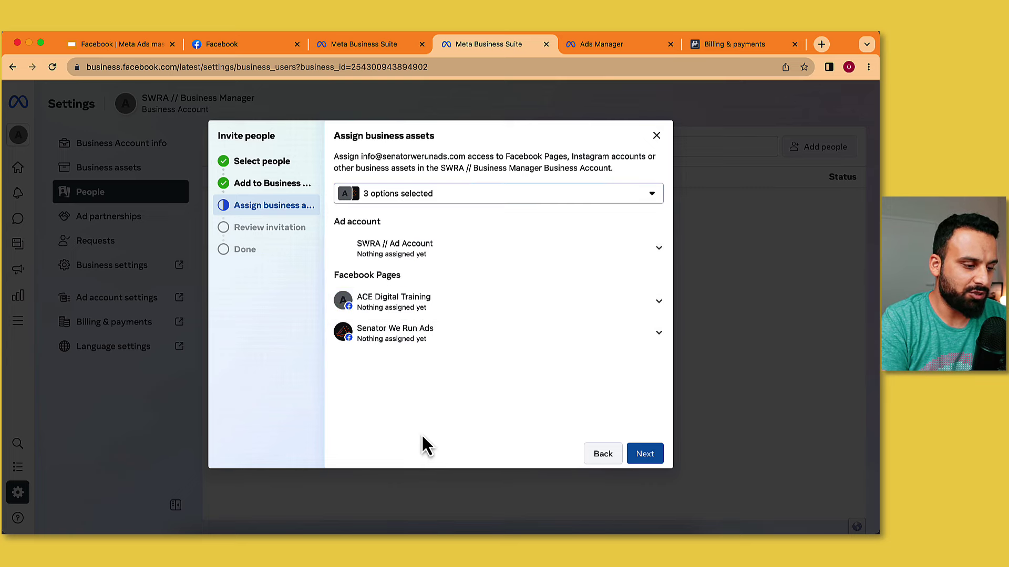
Send the invitation to join SWRA // Business Manager, read the confirmation text and finish the invitation dialog
{"action": "left_click", "coordinate": [650, 458]}
{"action": "left_click", "coordinate": [634, 457]}
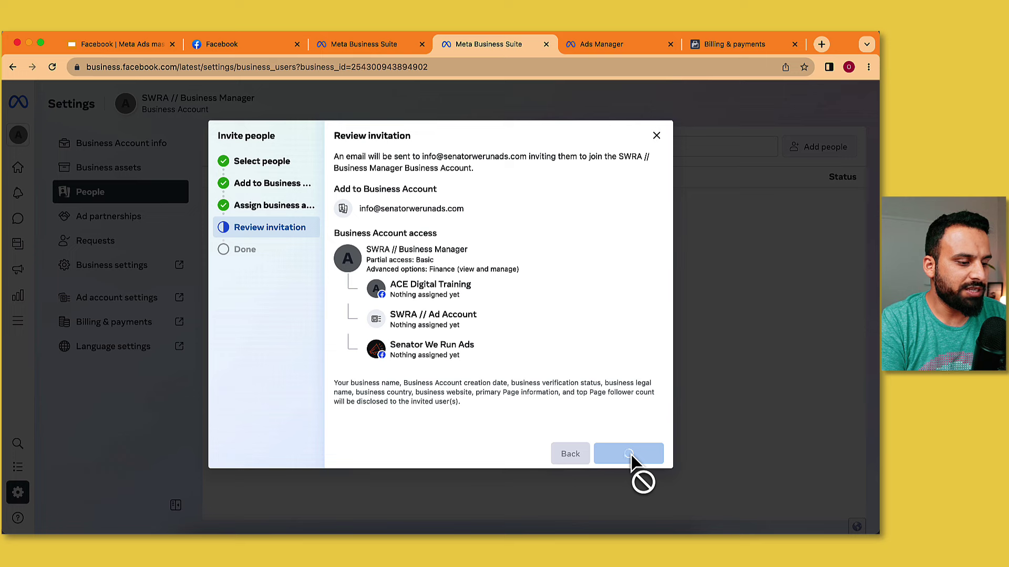
{"action": "left_click_drag", "start_coordinate": [337, 156], "coordinate": [583, 168]}
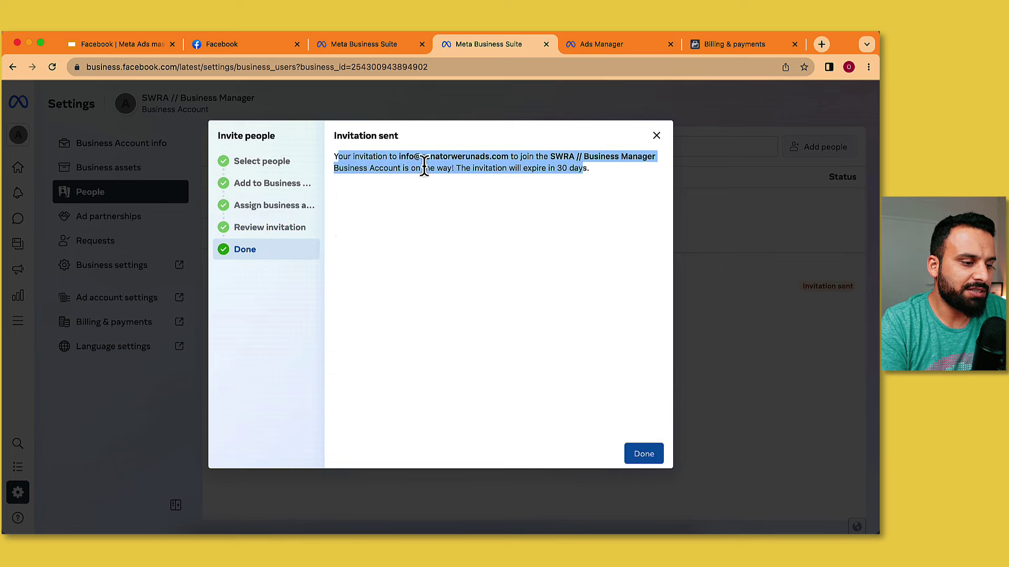
{"action": "left_click", "coordinate": [367, 168]}
{"action": "left_click_drag", "start_coordinate": [368, 168], "coordinate": [591, 171]}
{"action": "left_click", "coordinate": [591, 171]}
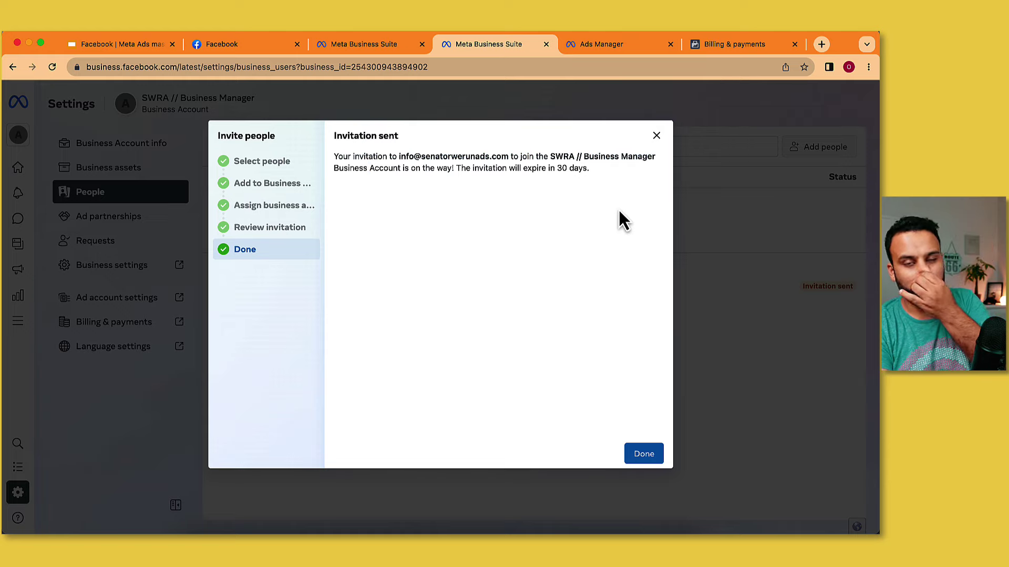
{"action": "left_click", "coordinate": [647, 457]}
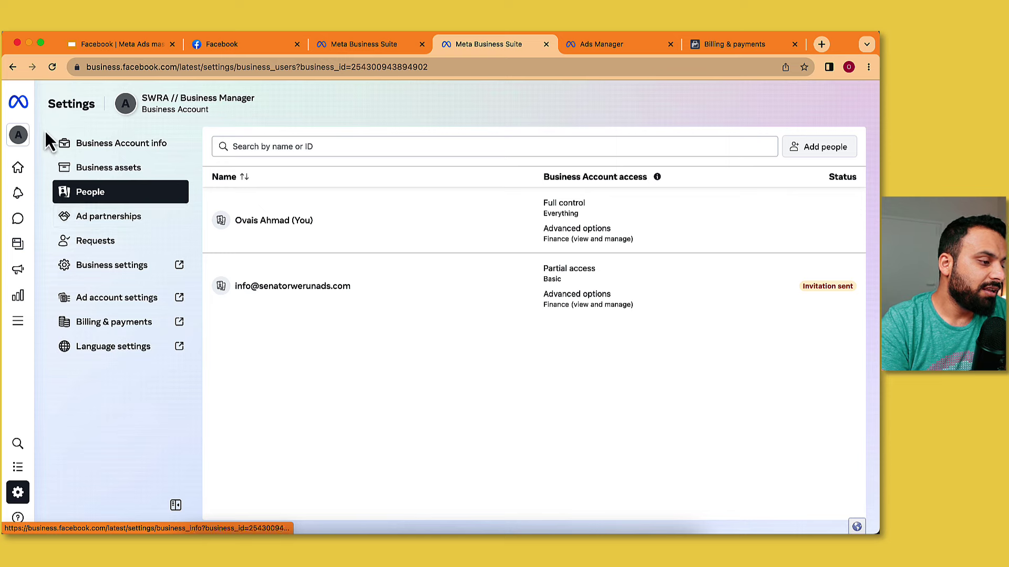
Reload the SWRA // Business Manager settings through the account switcher and examine the invited person's pending access in the People list
{"action": "mouse_move", "coordinate": [18, 137]}
{"action": "left_click", "coordinate": [111, 136]}
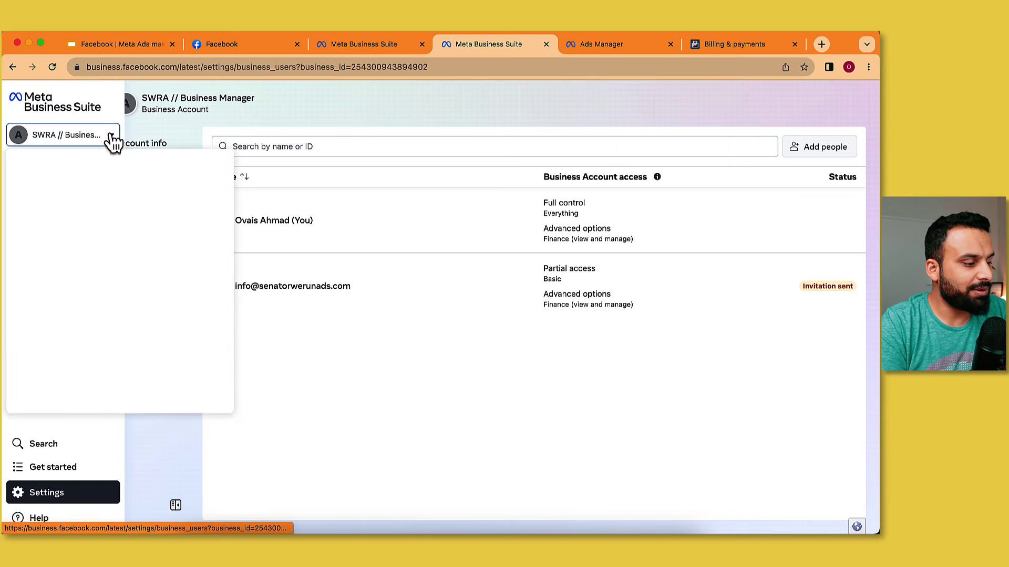
{"action": "left_click", "coordinate": [205, 235]}
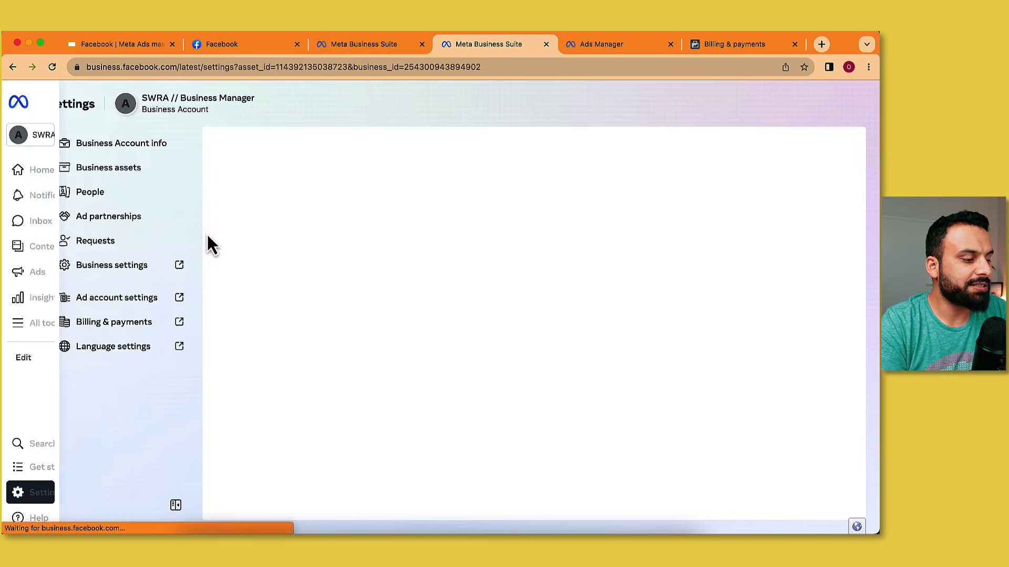
{"action": "left_click", "coordinate": [107, 197]}
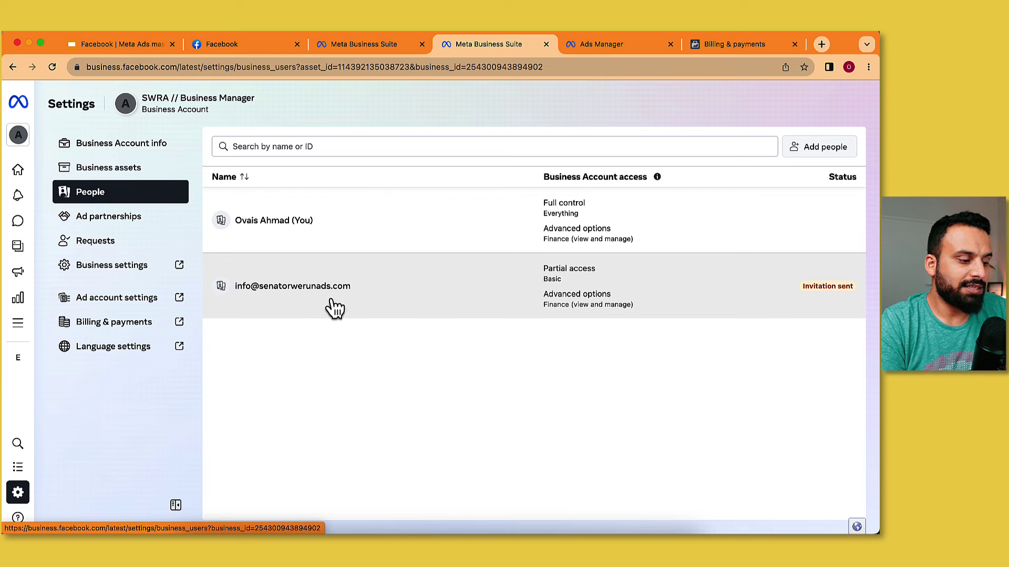
{"action": "left_click", "coordinate": [461, 301]}
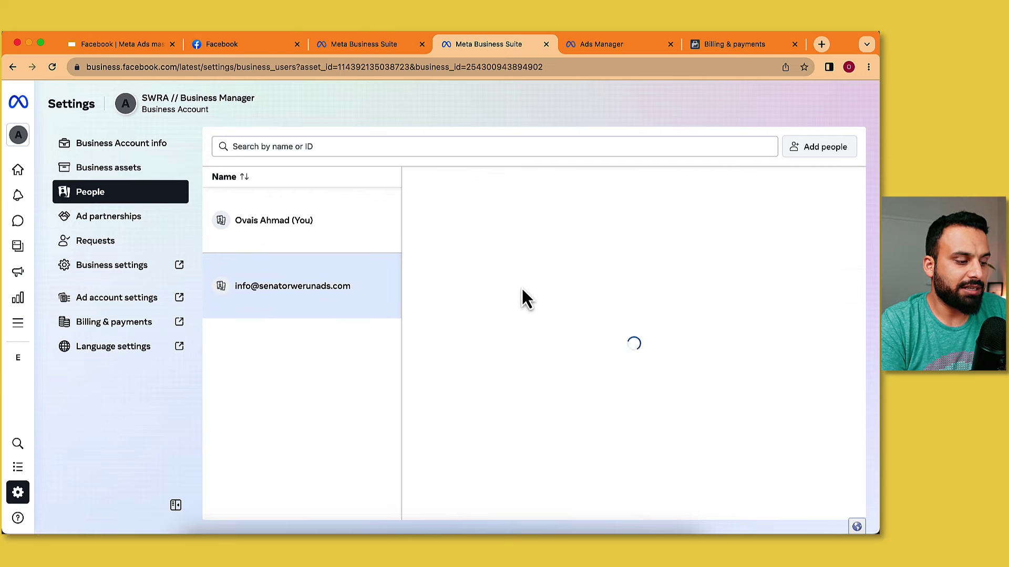
{"action": "scroll", "coordinate": [610, 353], "scroll_direction": "down", "scroll_amount": 5}
{"action": "scroll", "coordinate": [609, 355], "scroll_direction": "up", "scroll_amount": 3}
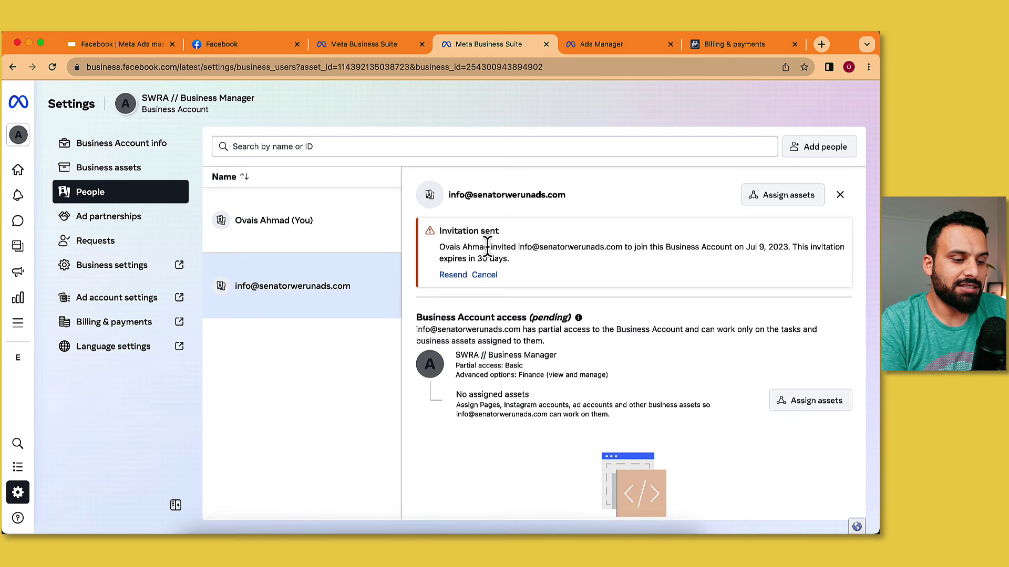
{"action": "left_click", "coordinate": [815, 401]}
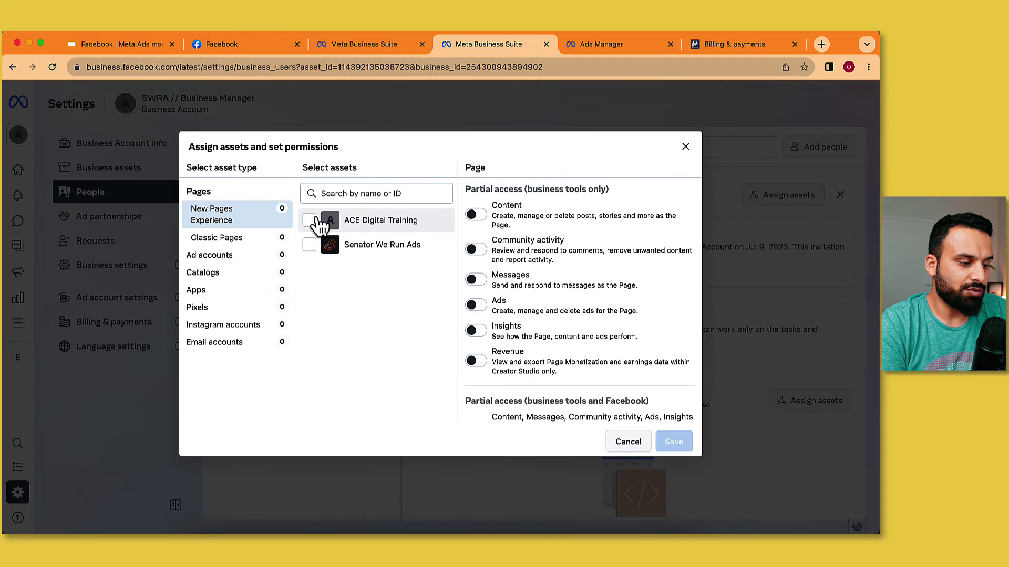
{"action": "left_click", "coordinate": [310, 221]}
{"action": "left_click", "coordinate": [310, 246]}
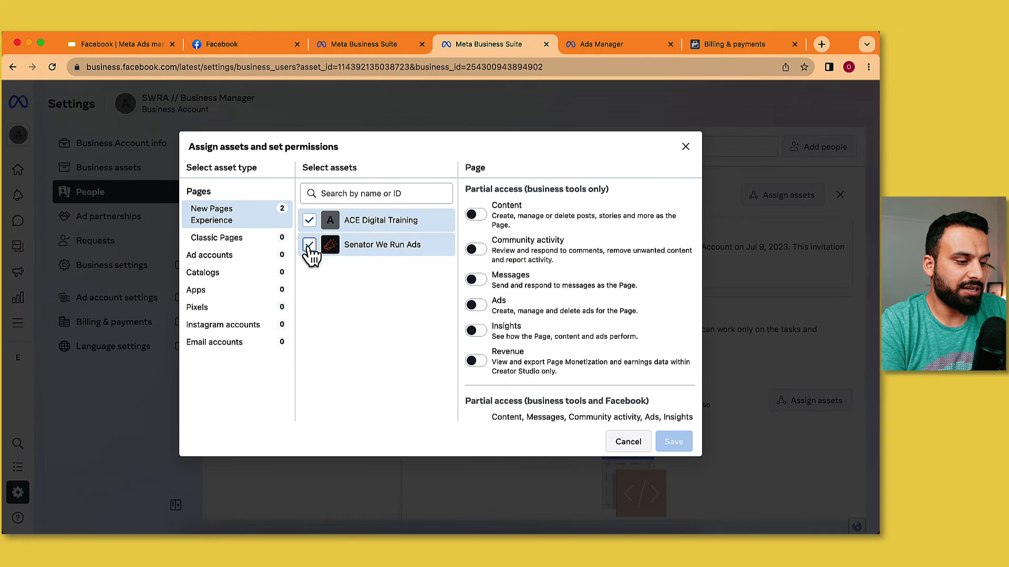
{"action": "scroll", "coordinate": [494, 252], "scroll_direction": "down", "scroll_amount": 3}
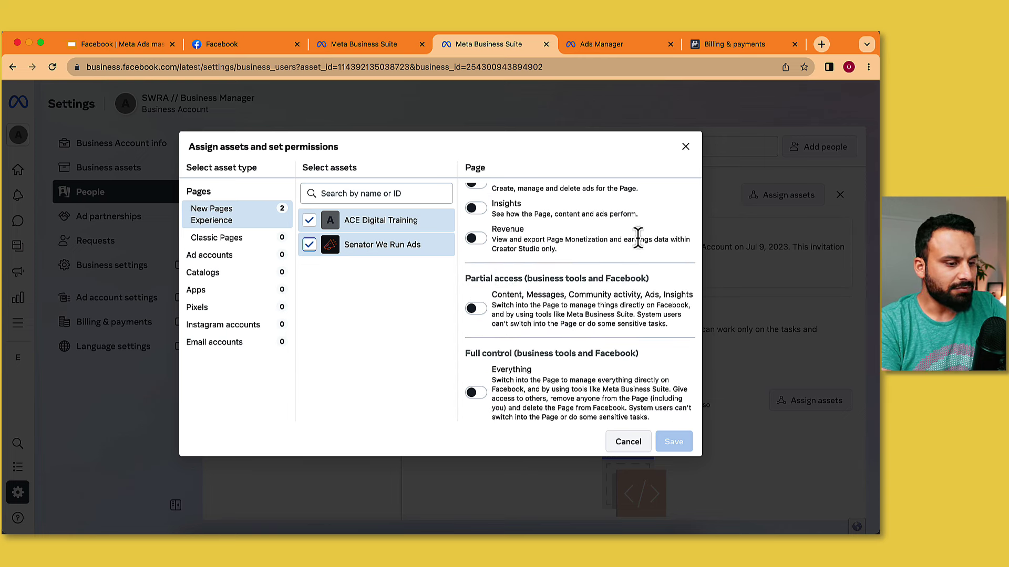
{"action": "left_click", "coordinate": [685, 148]}
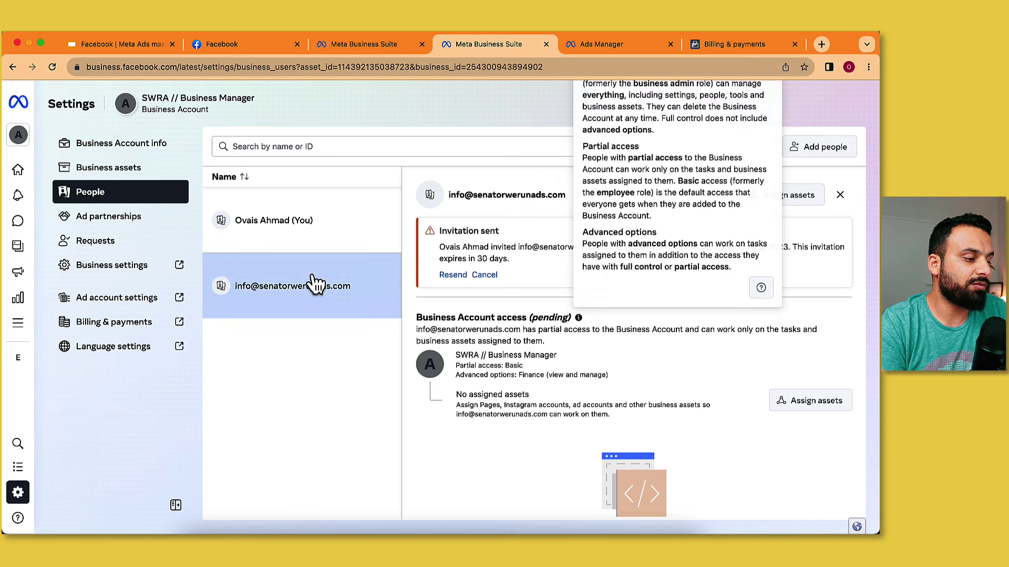
Switch to the Google Slides course deck and show the Revision slide in presentation mode
{"action": "left_click", "coordinate": [135, 45]}
{"action": "key", "text": "super+Return"}
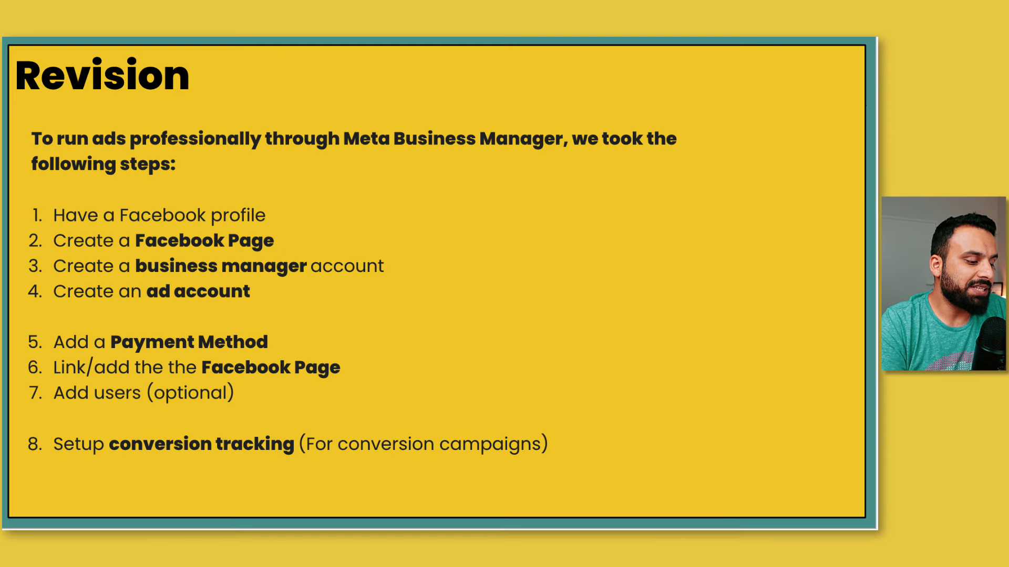